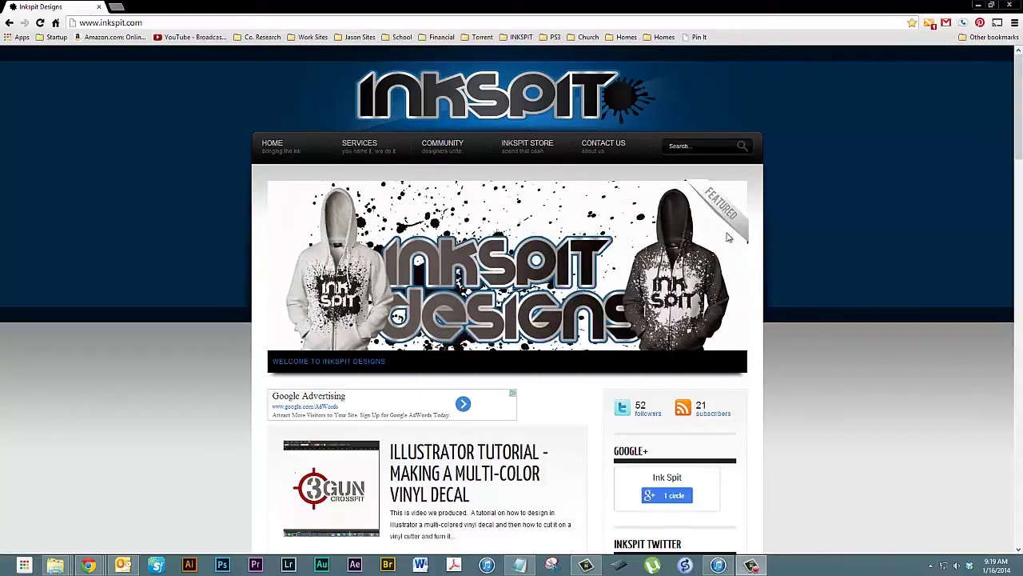
Open the Podcast Community page of the Inkspit site and look through the downloadable PS3 themes.
mouse_move(454, 144)
click(454, 185)
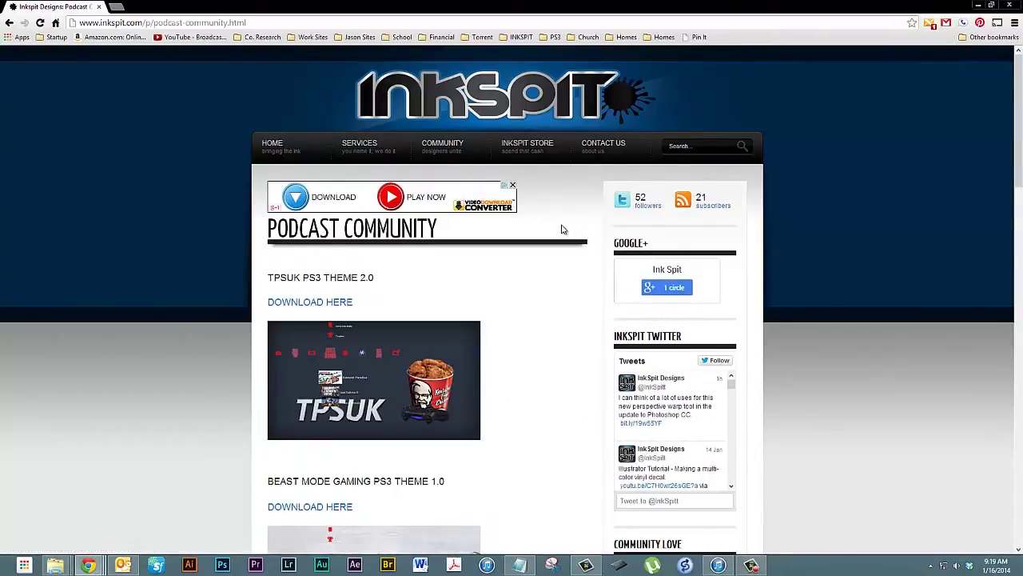
scroll(562, 229, down, 2)
scroll(562, 230, up, 1)
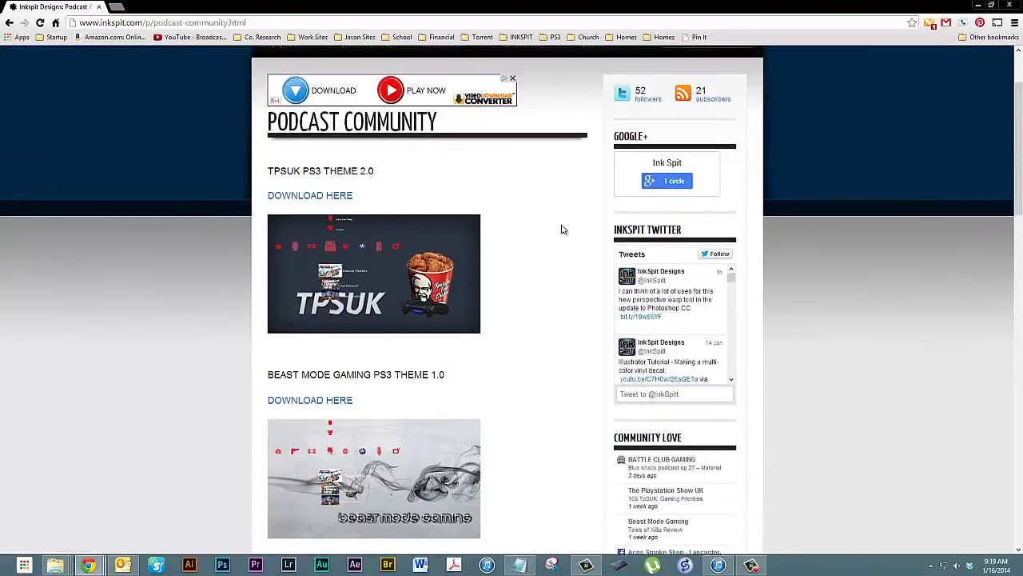
scroll(562, 230, down, 1)
scroll(561, 230, down, 1)
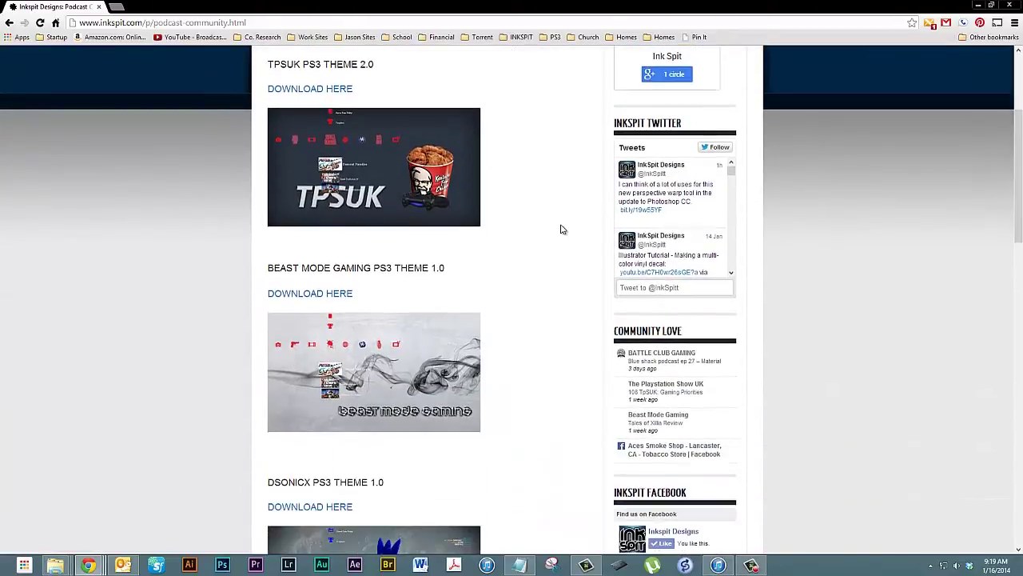
scroll(561, 229, up, 1)
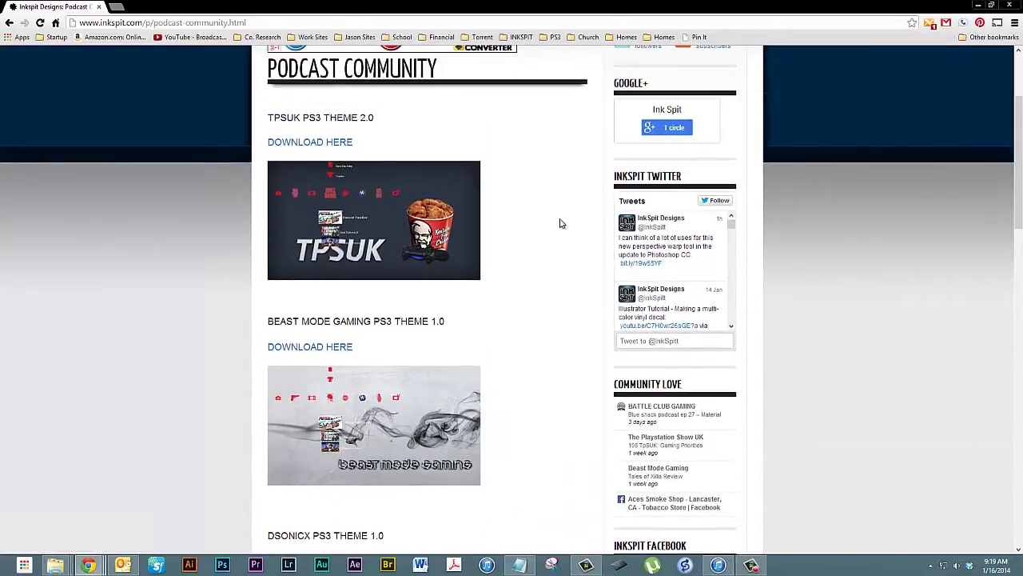
scroll(561, 223, down, 3)
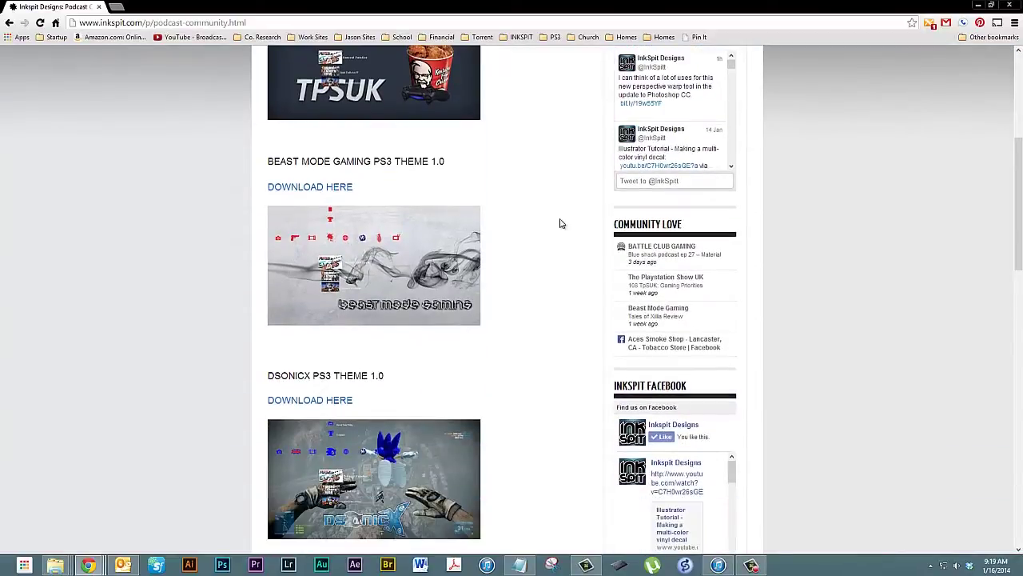
scroll(561, 223, down, 2)
scroll(561, 223, down, 1)
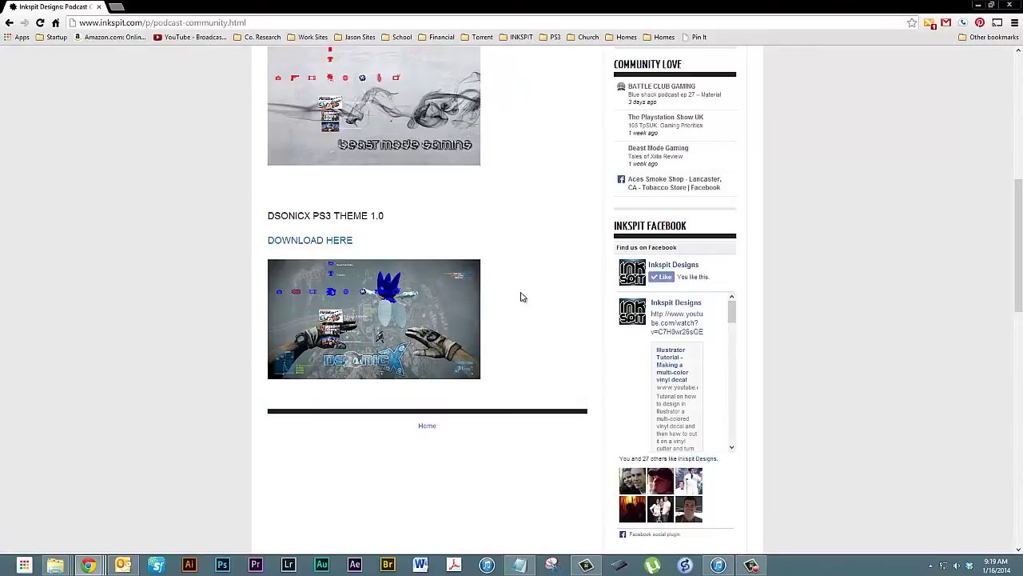
scroll(522, 291, up, 6)
scroll(522, 292, up, 3)
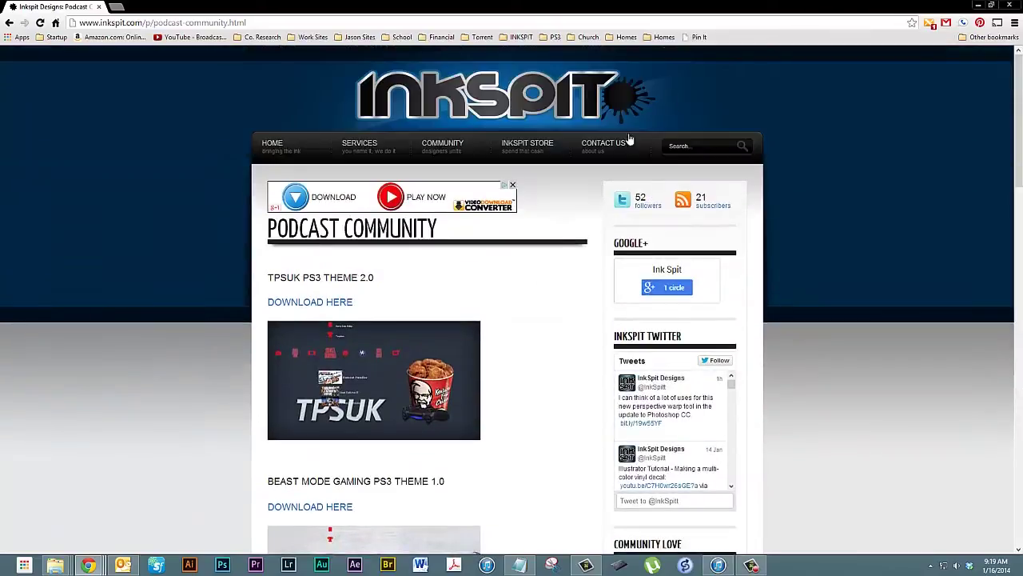
Minimize the browser, launch PS3 Theme Builder from the desktop and decline the upgrade to version 3.0.
click(978, 5)
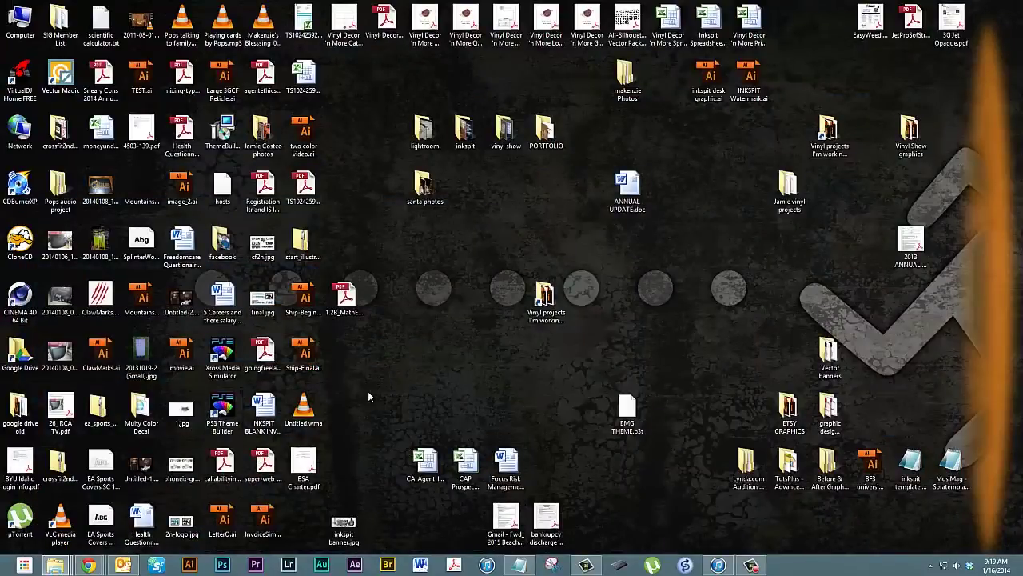
double_click(230, 406)
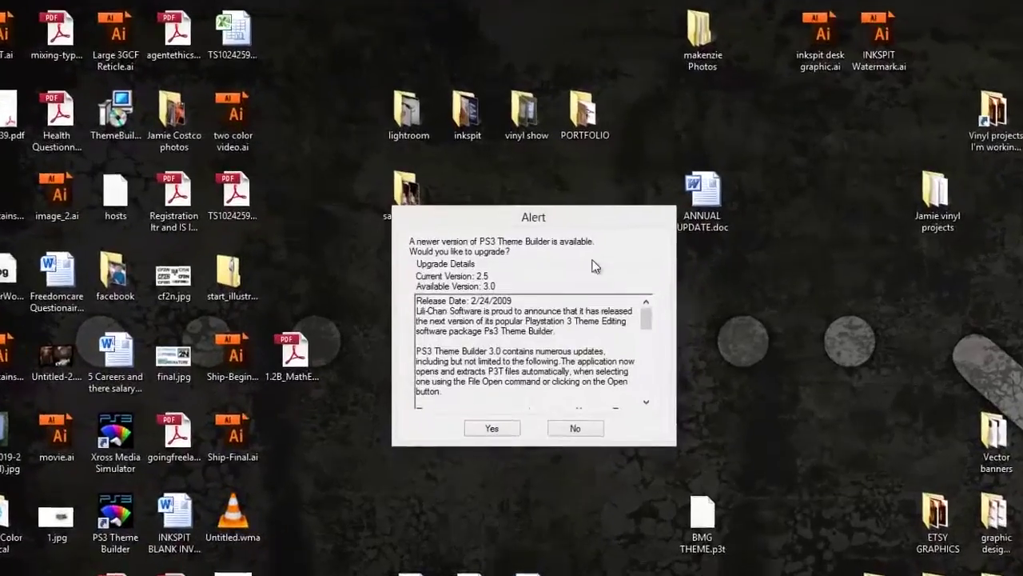
drag(588, 219, 562, 181)
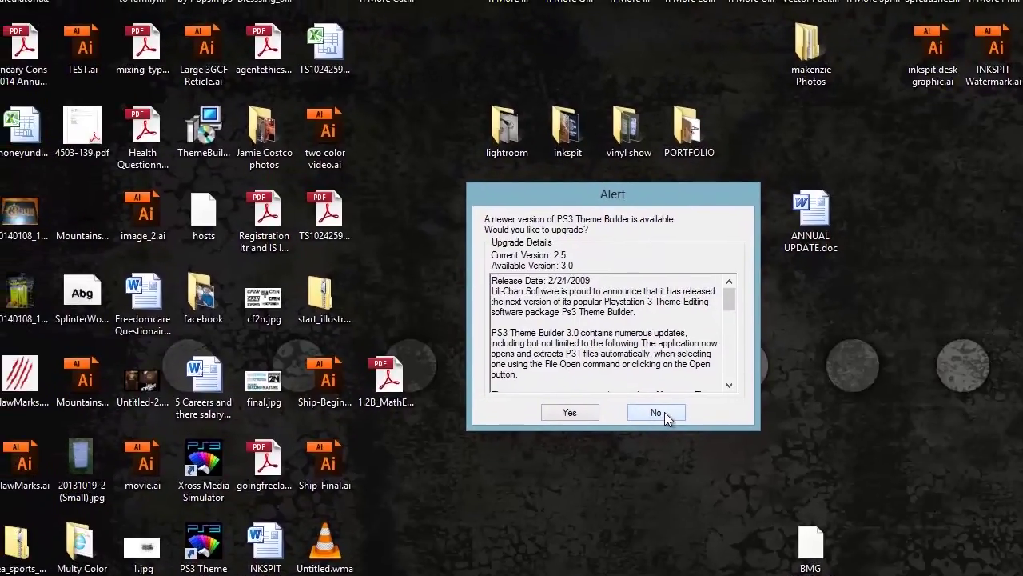
click(618, 403)
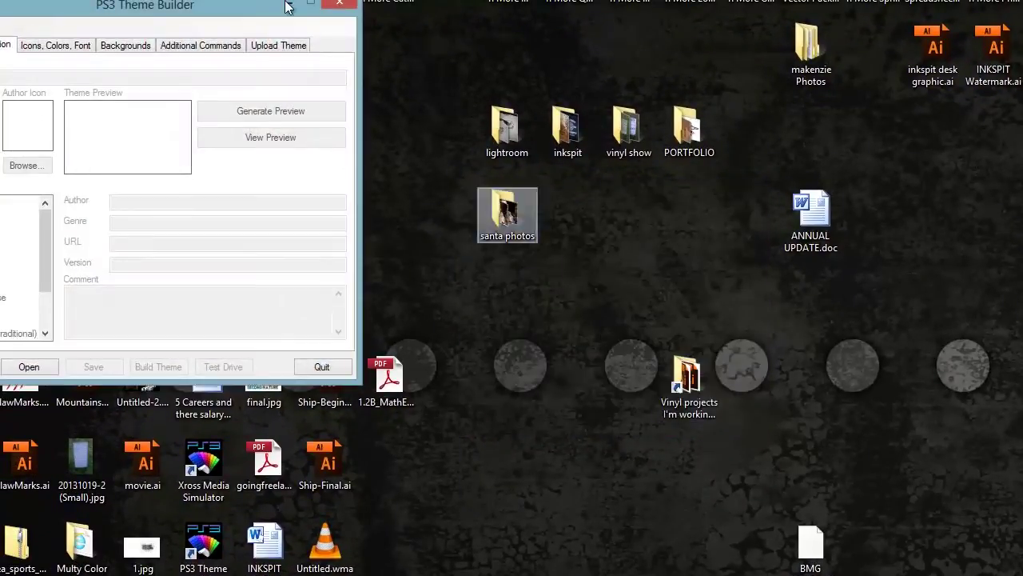
drag(287, 7, 656, 88)
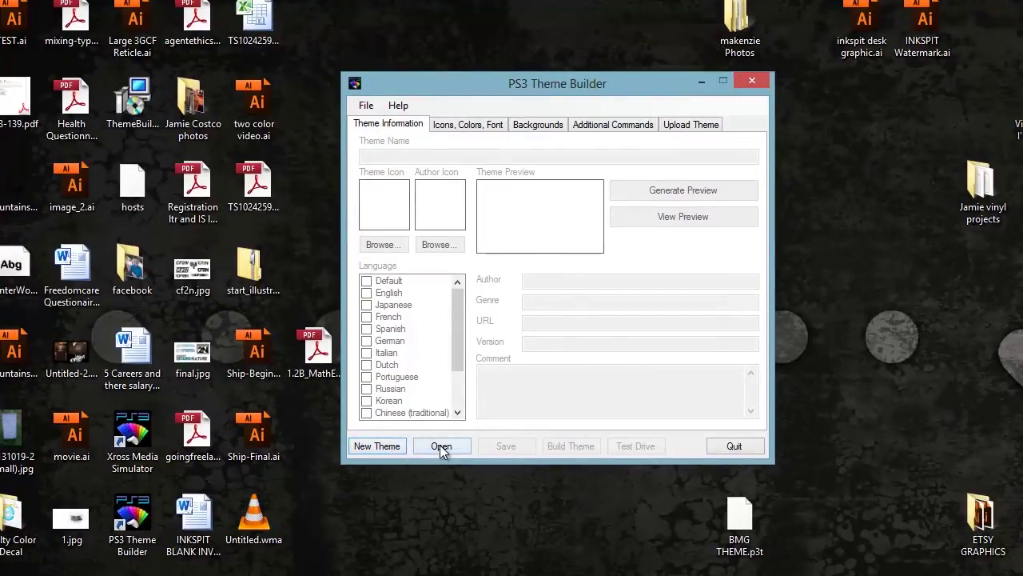
mouse_move(506, 97)
mouse_down()
mouse_move(514, 89)
mouse_move(506, 99)
mouse_up()
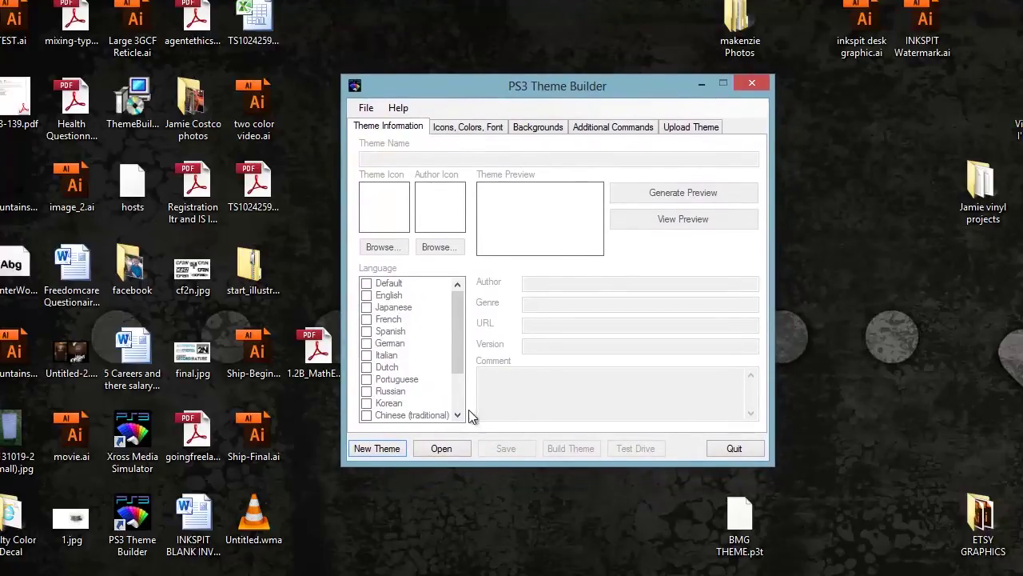
Open the existing theme file BMG THEME.xml from the BMG THEME folder in My Playstation Themes.
click(457, 448)
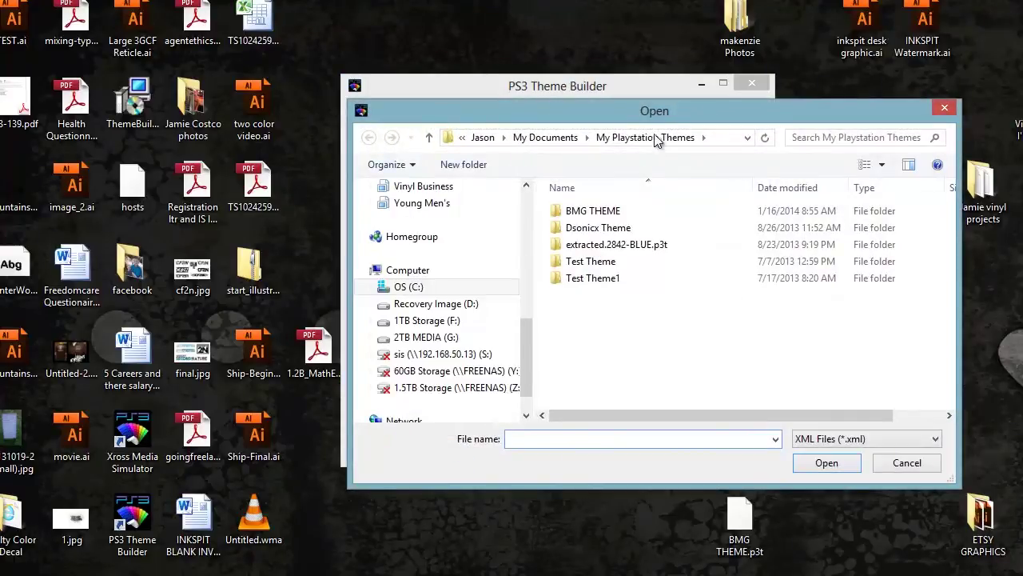
mouse_move(643, 116)
mouse_down()
mouse_move(549, 105)
mouse_move(626, 125)
mouse_up()
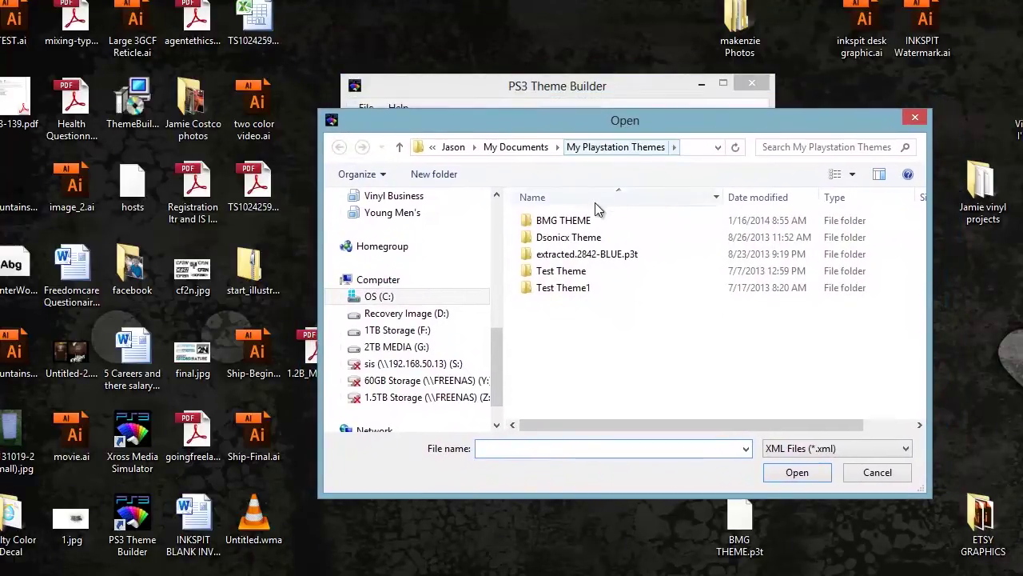
double_click(583, 222)
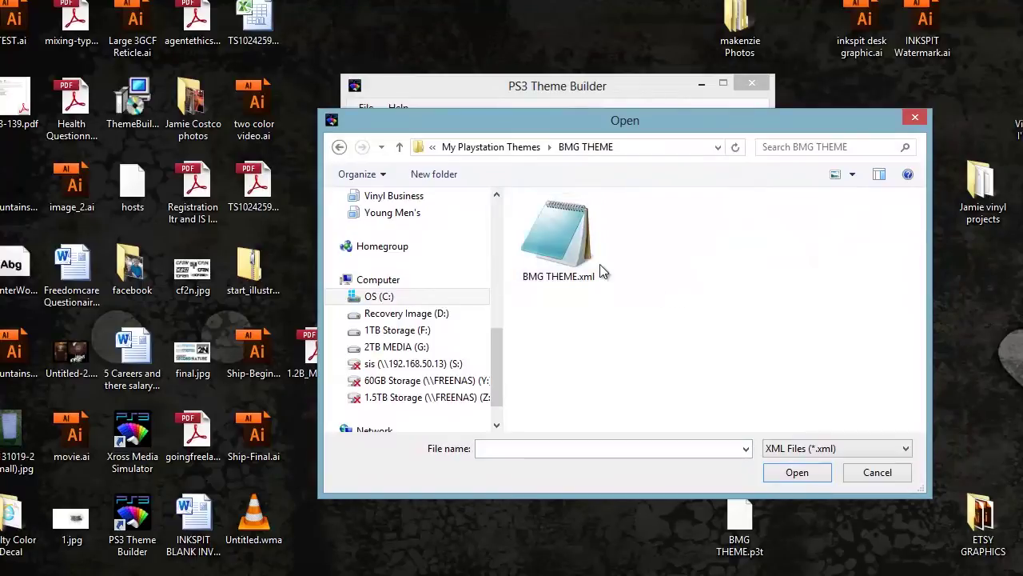
click(562, 241)
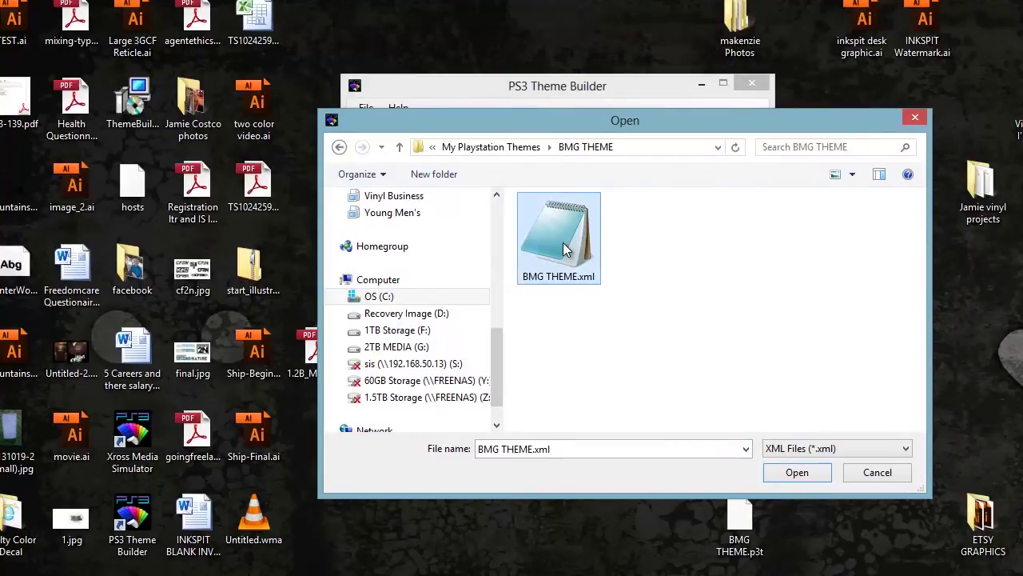
click(800, 475)
mouse_move(651, 87)
mouse_down()
mouse_move(683, 112)
mouse_move(642, 81)
mouse_up()
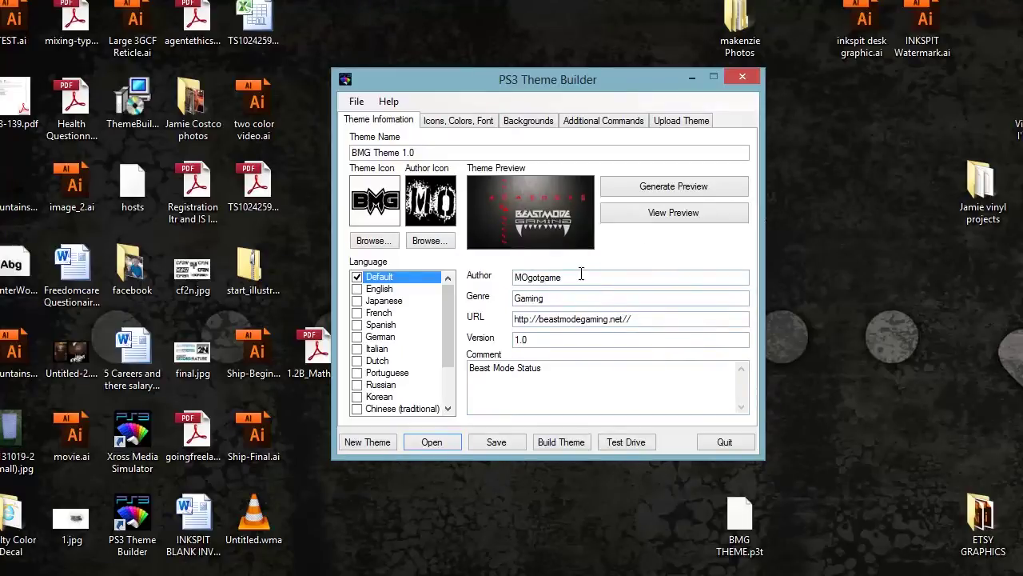
Review the theme's URL entry and the main menu icons assigned to Settings, Photo, Music and Video.
click(654, 320)
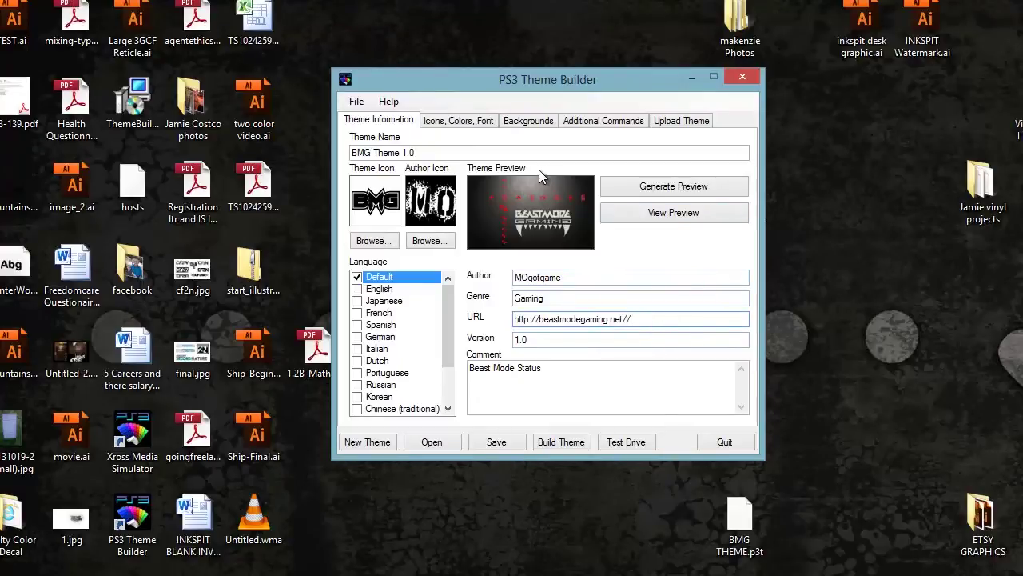
click(458, 120)
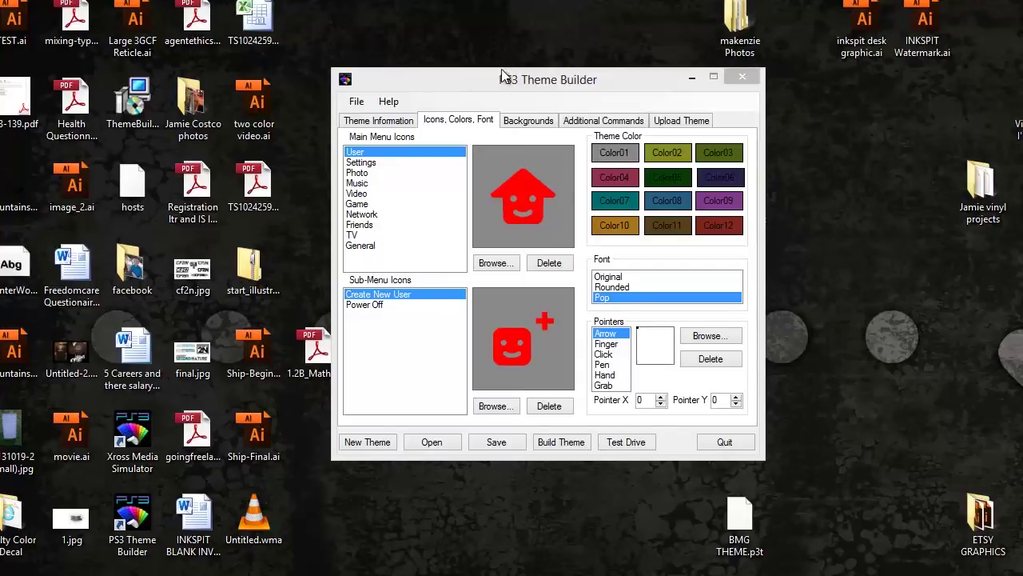
drag(506, 78, 472, 113)
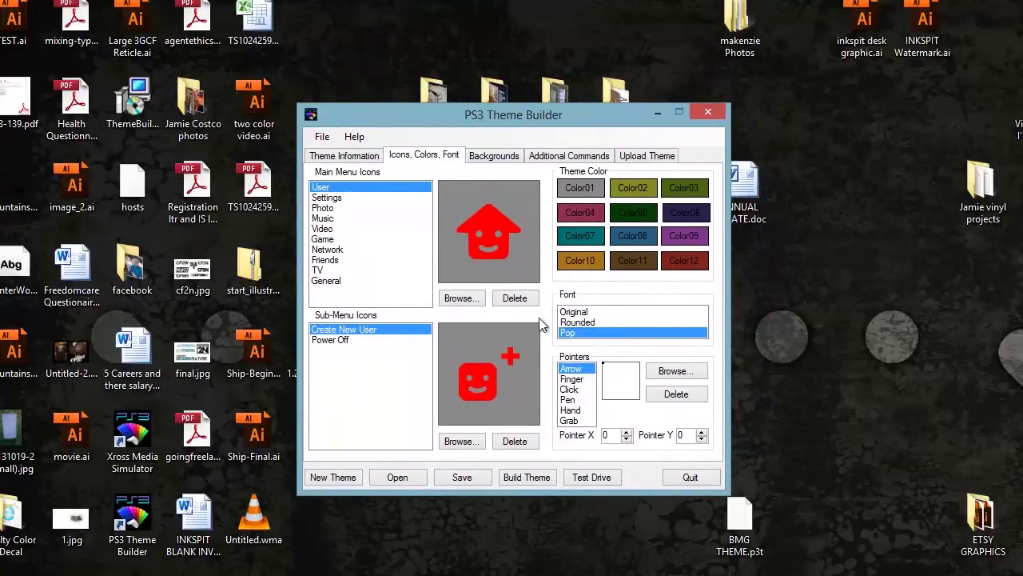
click(342, 198)
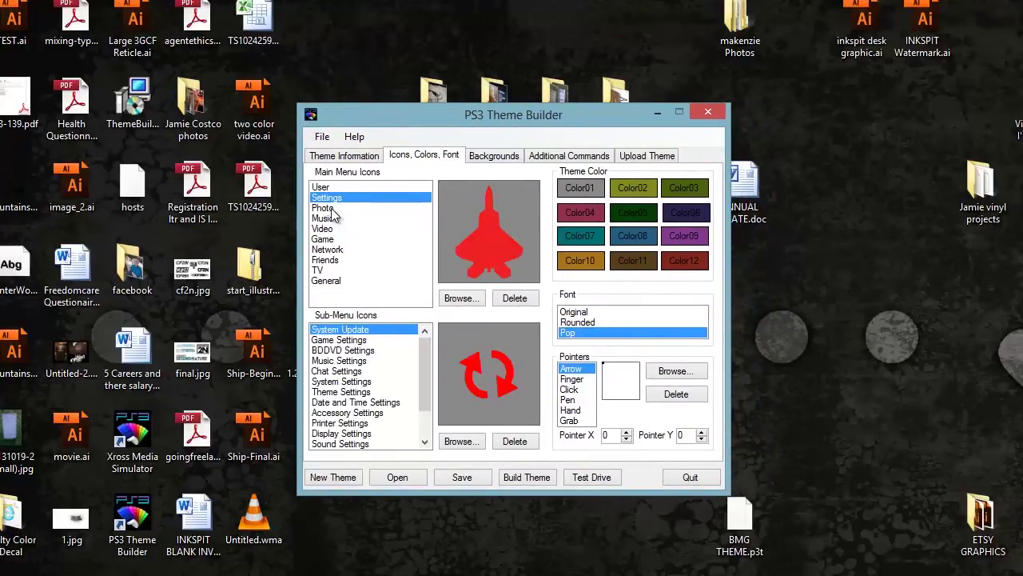
click(331, 209)
click(331, 220)
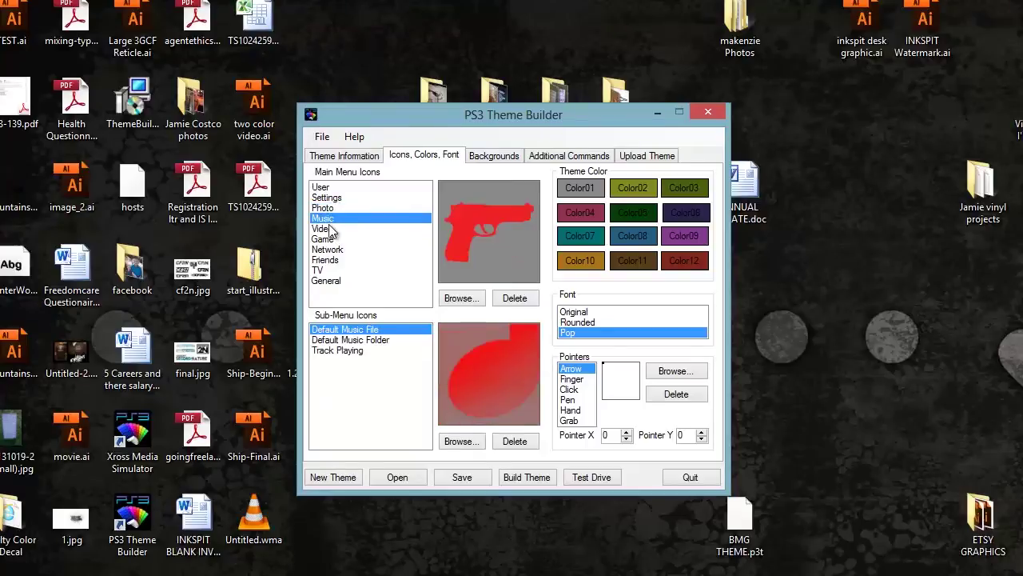
click(331, 231)
Inspect the sub-menu icons of User and Settings, including Music Settings, System Settings and Date and Time Settings.
click(332, 188)
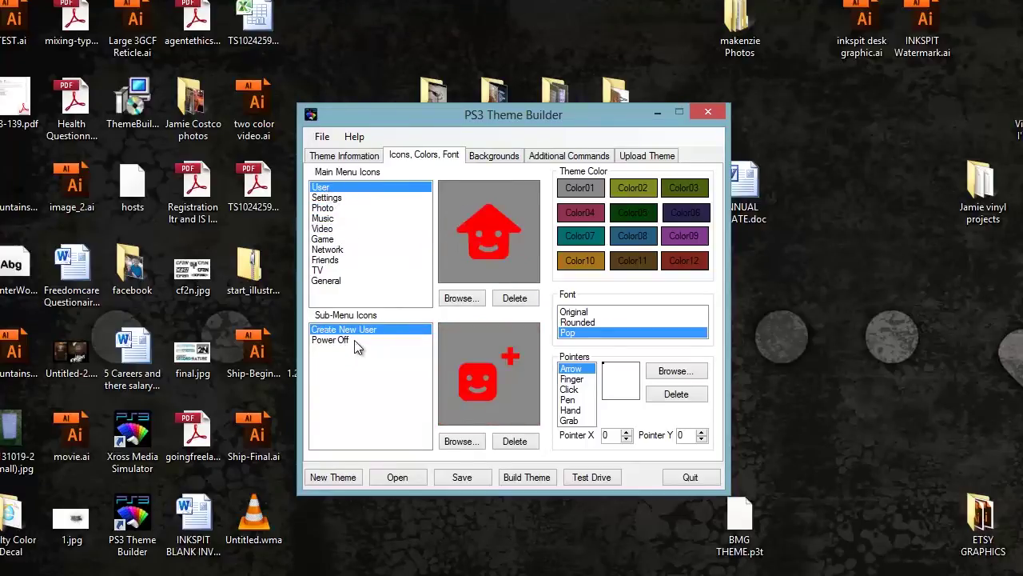
click(334, 199)
click(355, 361)
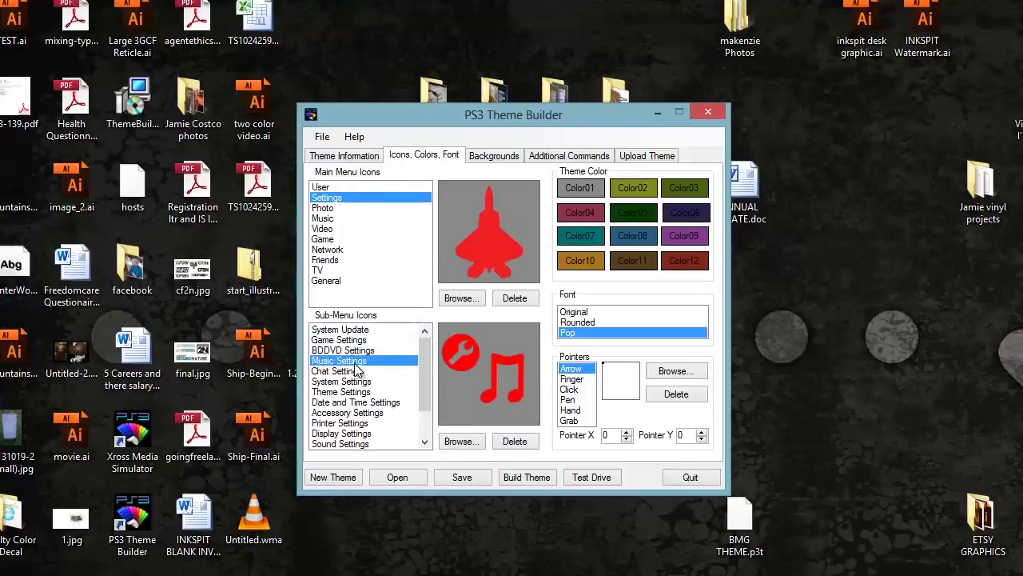
click(361, 382)
click(366, 403)
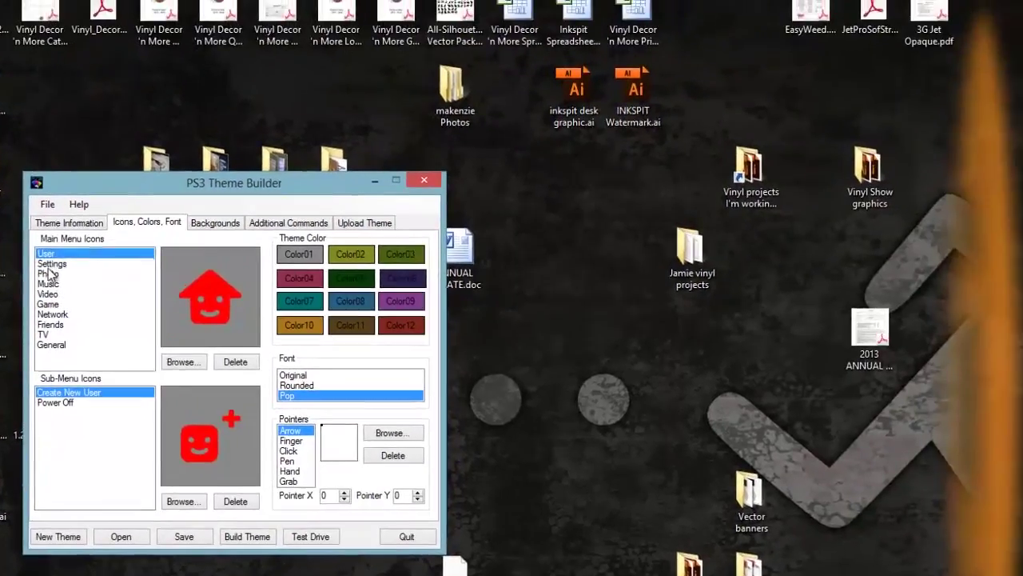
click(329, 197)
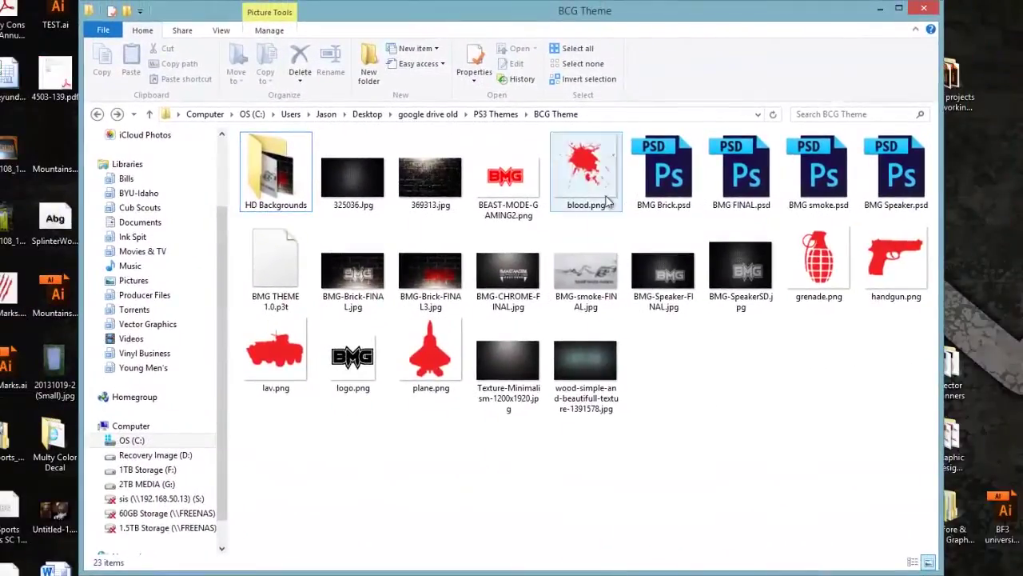
Preview lav.png and plane.png in the BCG Theme folder and check the grenade.png and handgun.png icon files.
double_click(280, 363)
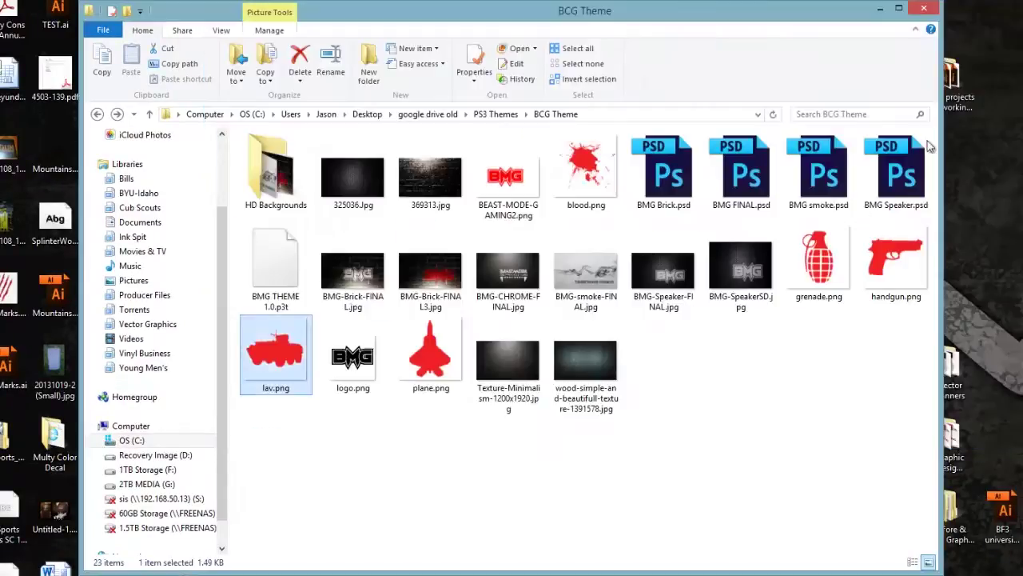
double_click(431, 353)
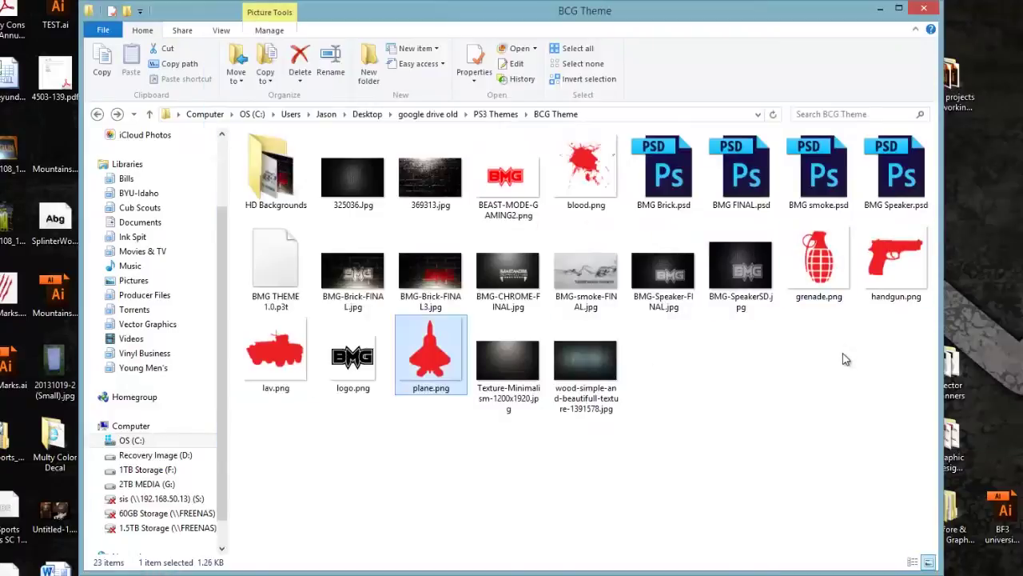
click(835, 298)
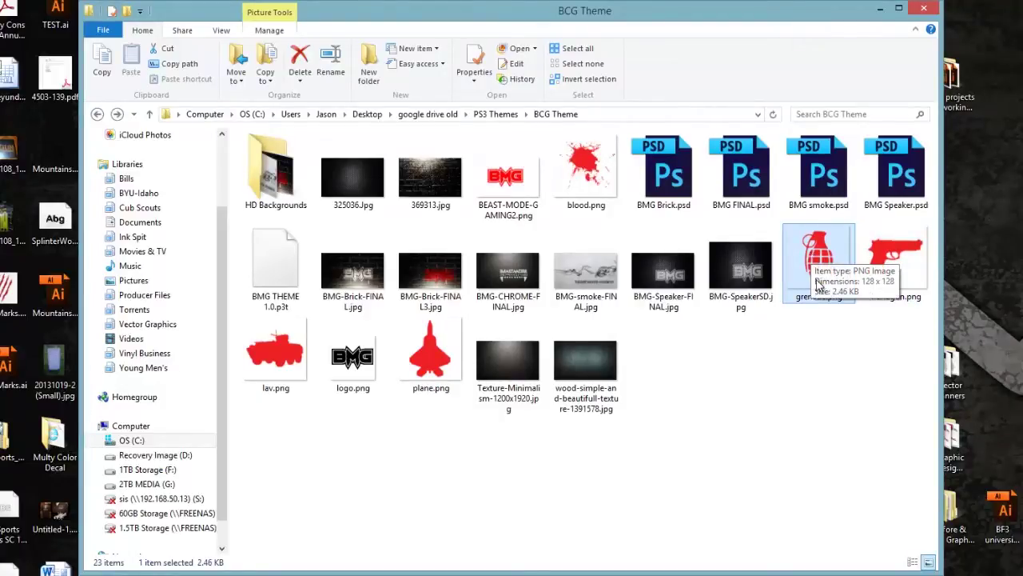
click(893, 296)
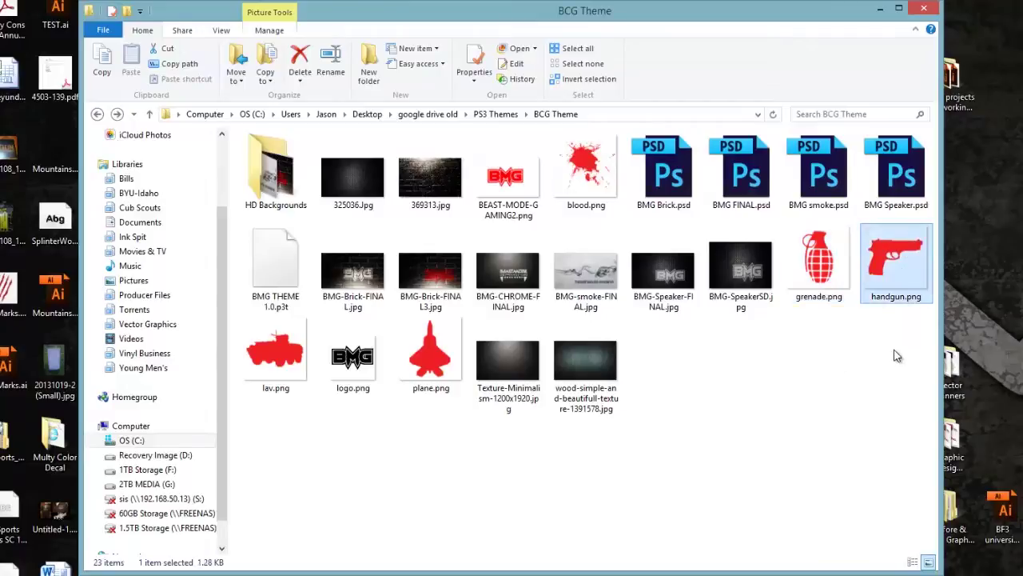
click(880, 8)
View the Photo main menu icon and the theme's HD and SD background sets in PS3 Theme Builder.
drag(557, 94, 576, 61)
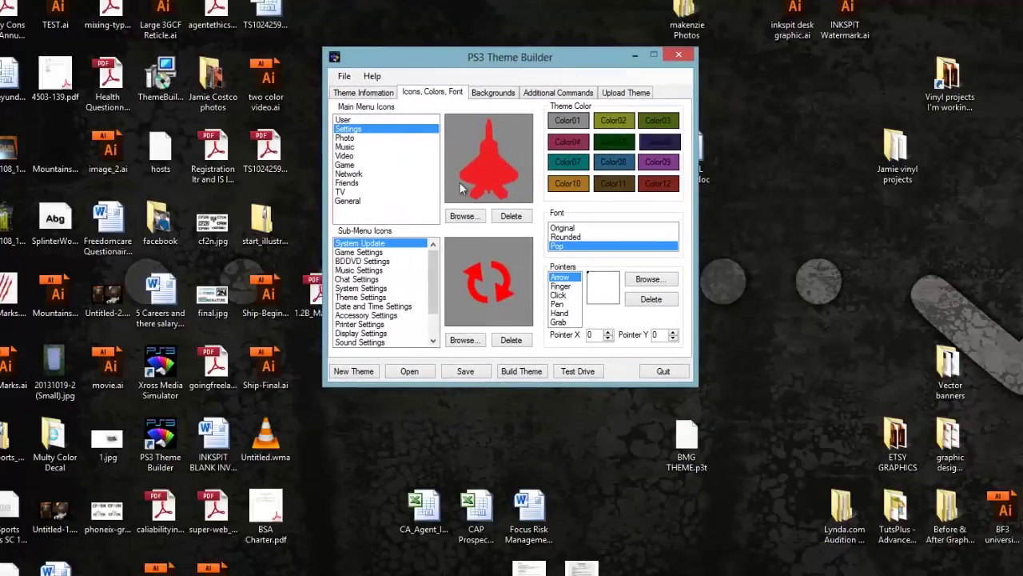
click(376, 138)
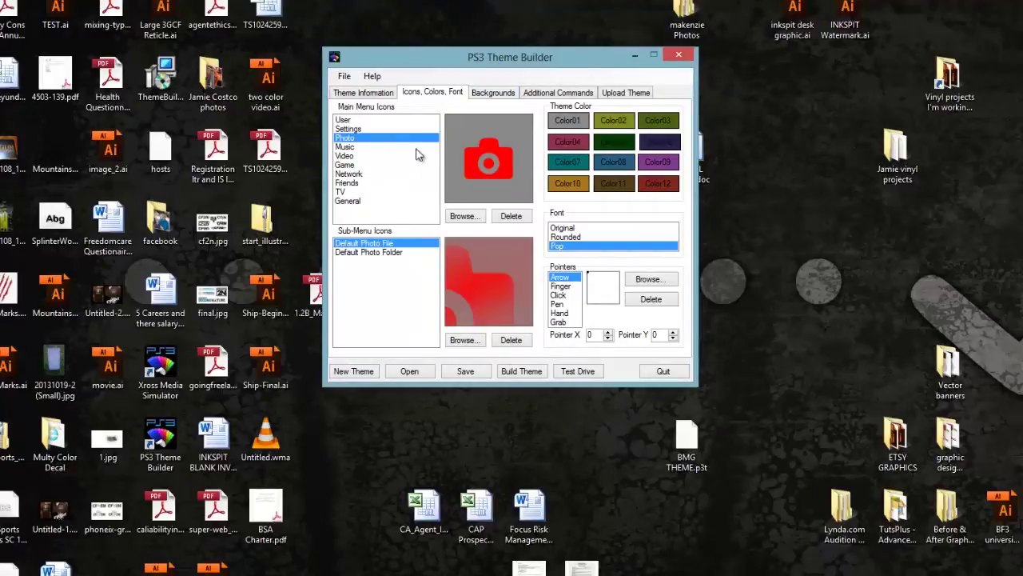
click(496, 93)
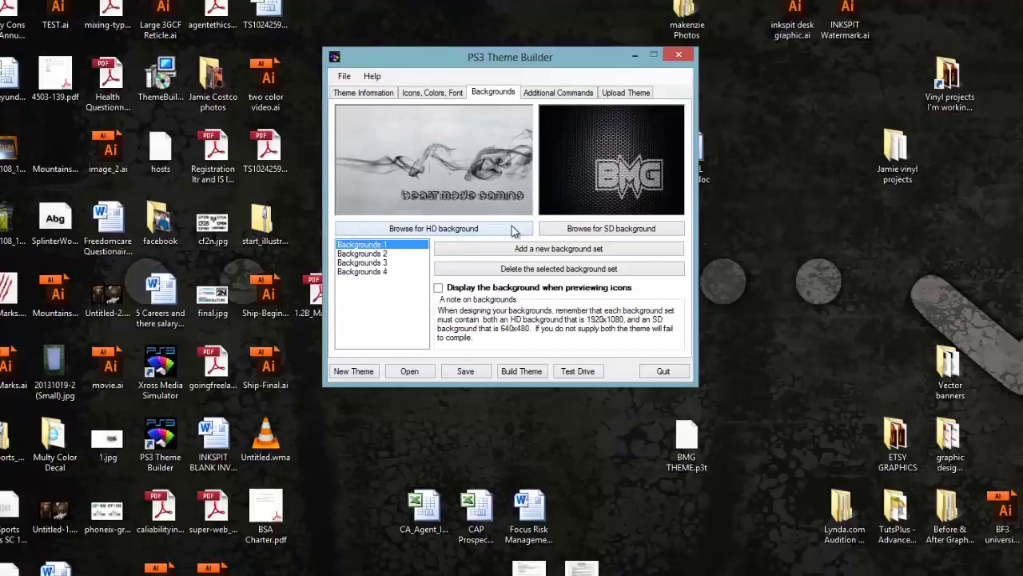
click(391, 256)
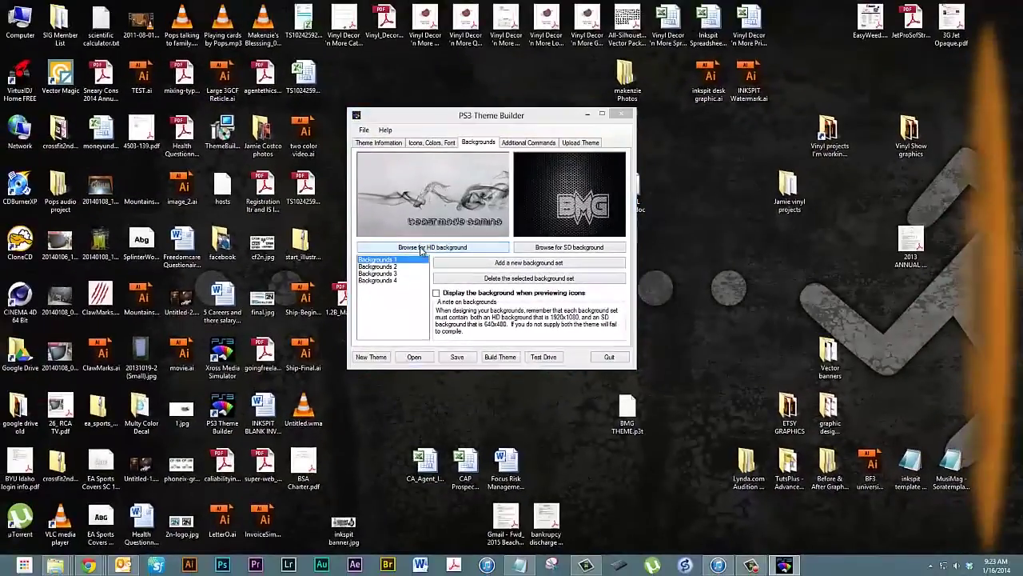
click(409, 371)
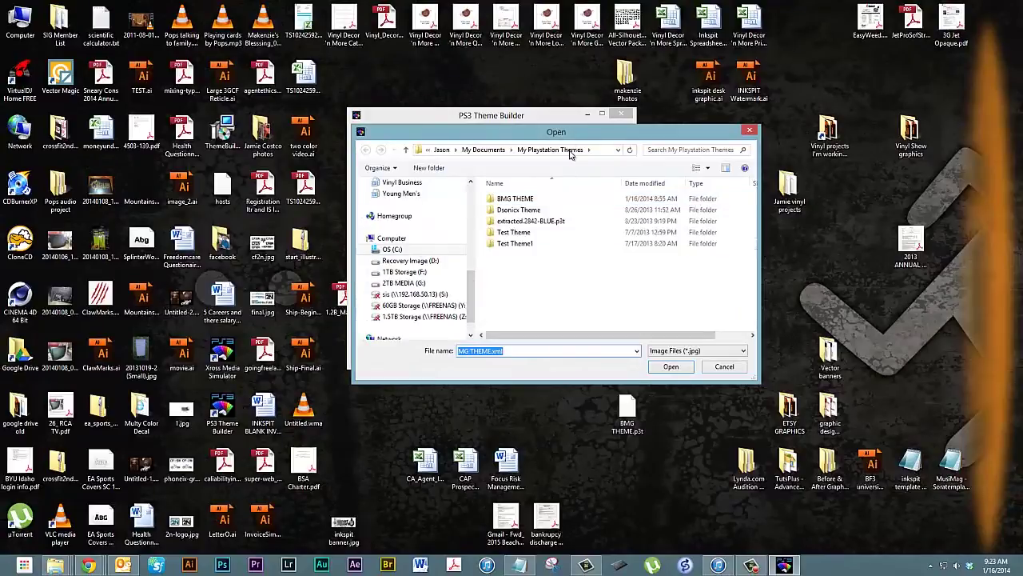
drag(572, 134, 554, 163)
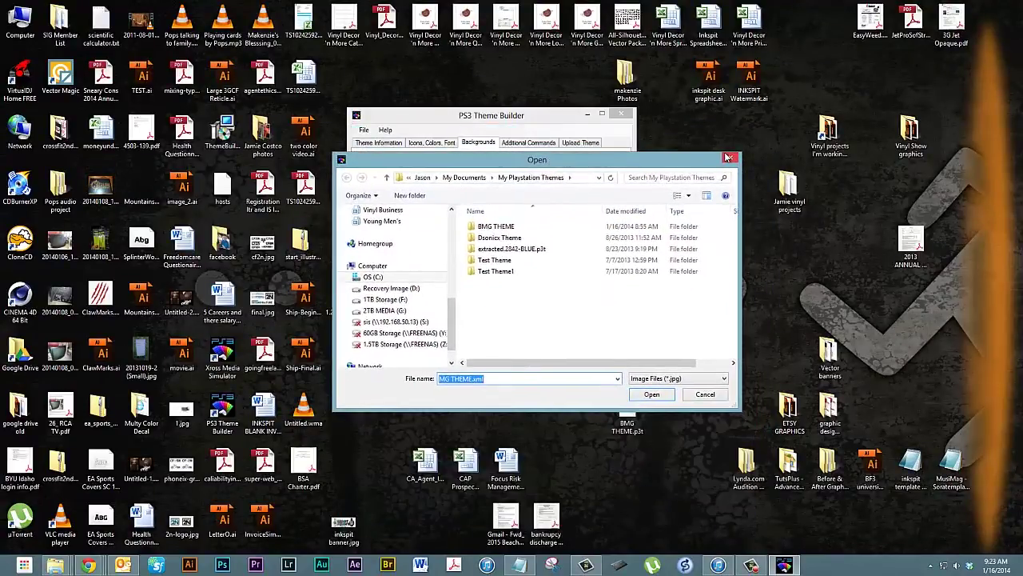
click(728, 157)
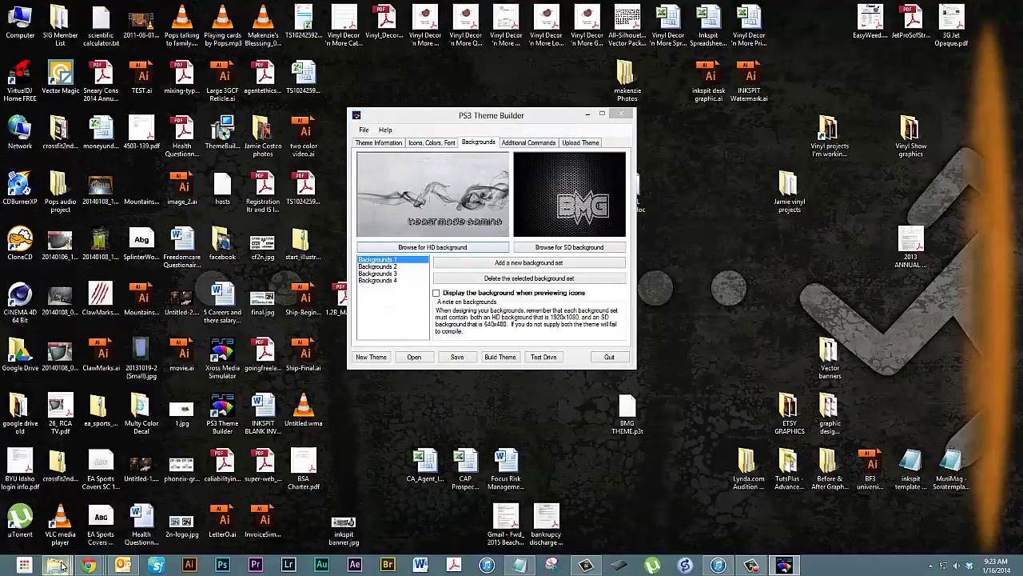
Open the HD Backgrounds folder and view its brick, chrome, smoke and speaker images full size, starting with BMG-Brick-FINAL.jpg.
mouse_move(54, 565)
click(306, 508)
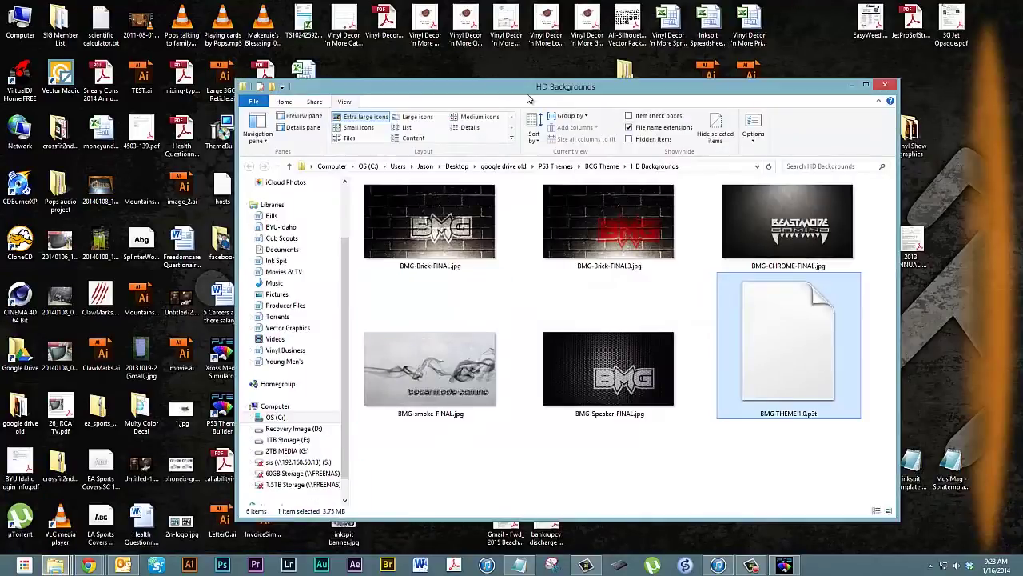
click(435, 213)
double_click(436, 214)
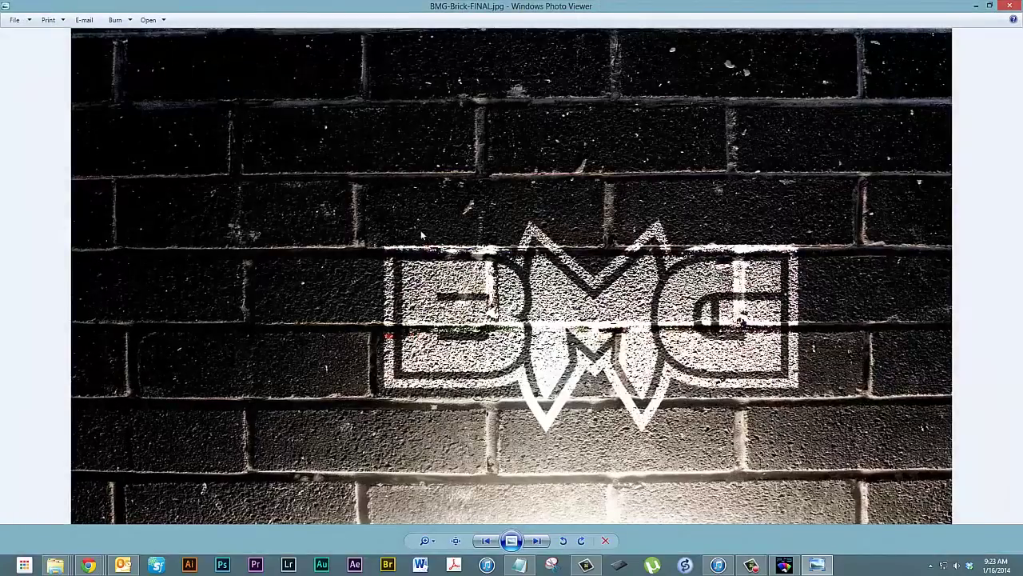
click(540, 542)
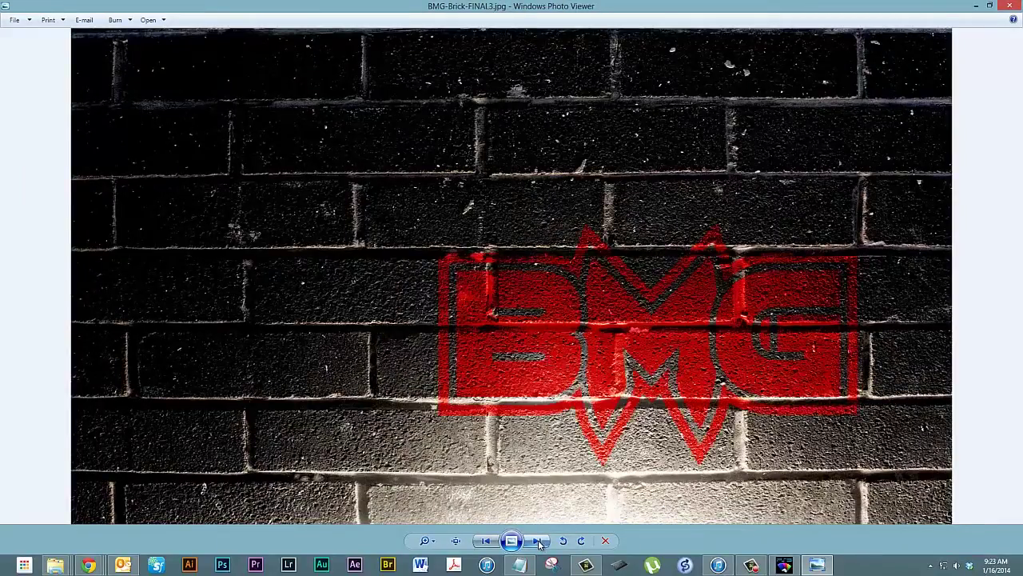
click(541, 542)
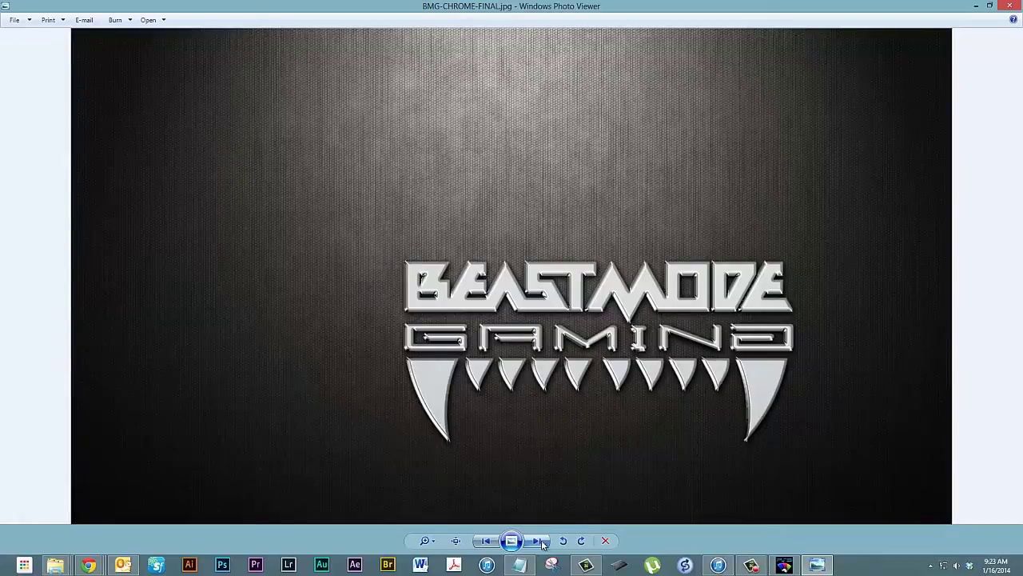
click(541, 542)
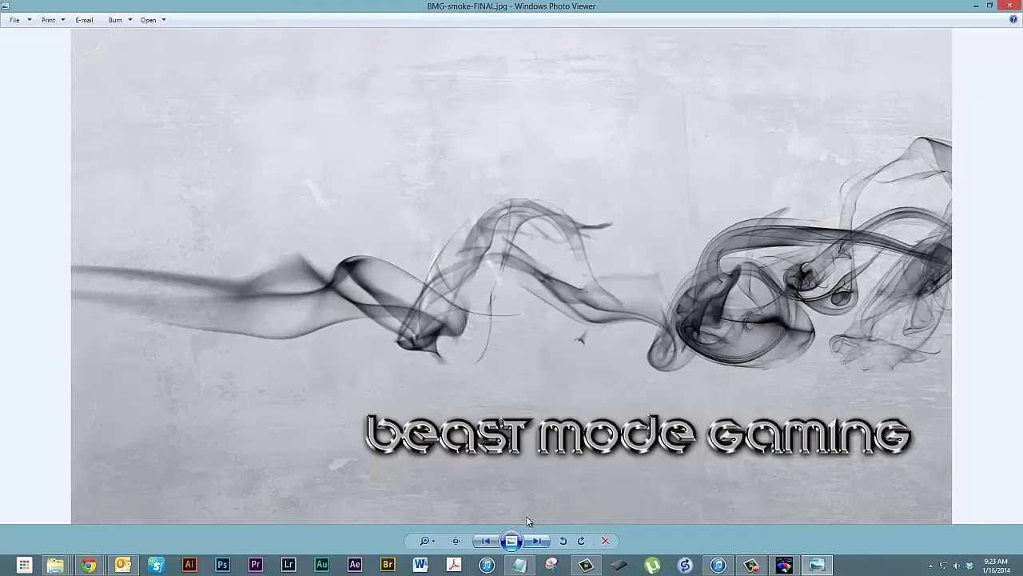
click(541, 542)
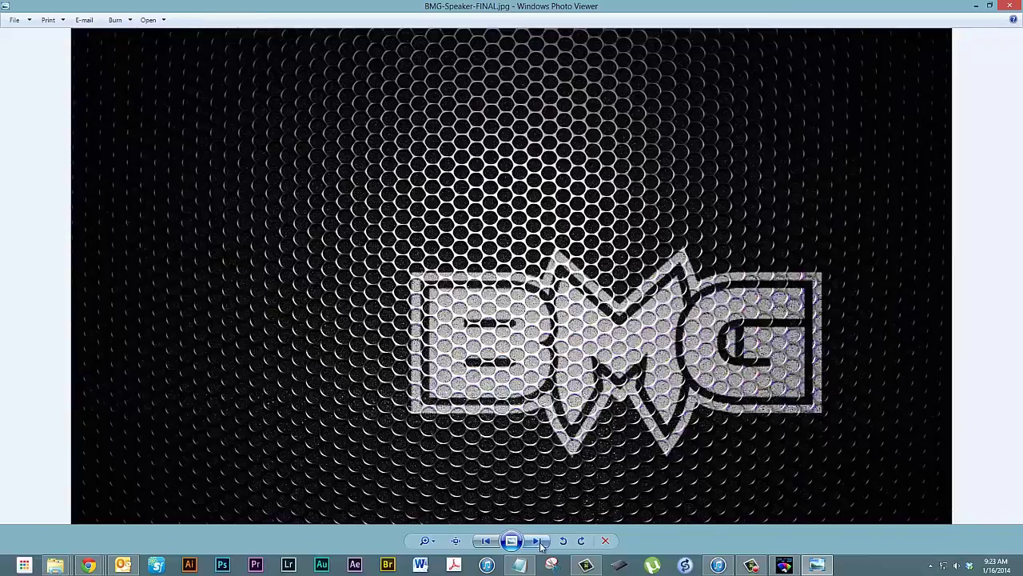
click(541, 542)
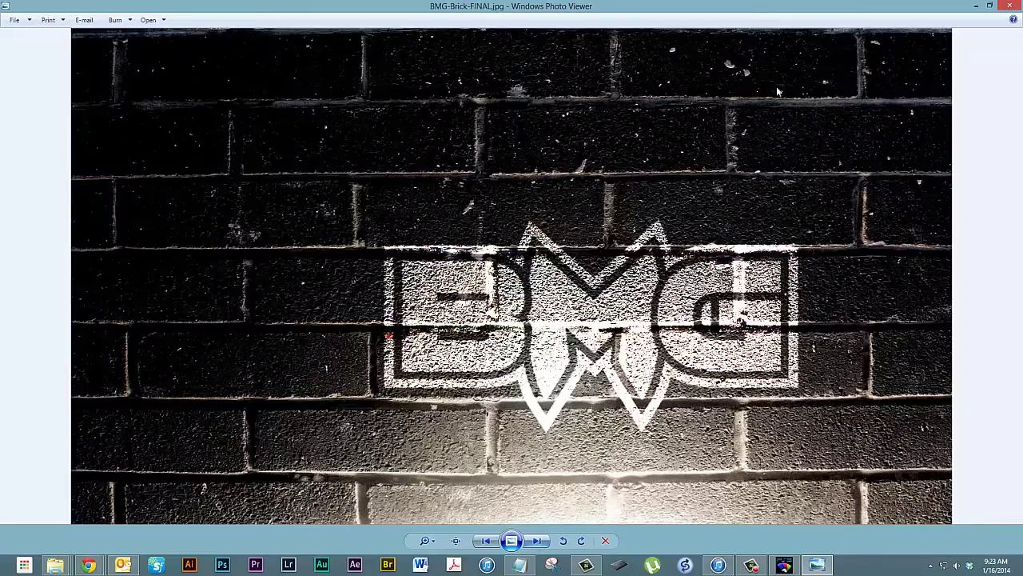
click(1011, 5)
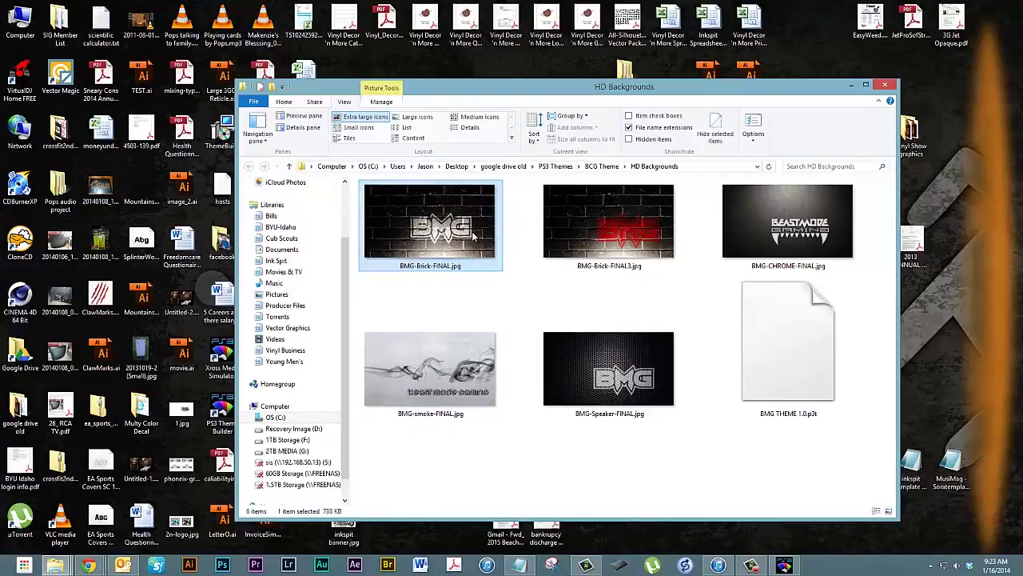
Select BMG-Brick-FINAL3.jpg and BMG-Speaker-FINAL.jpg in turn in the HD Backgrounds folder and close the folder window.
click(595, 232)
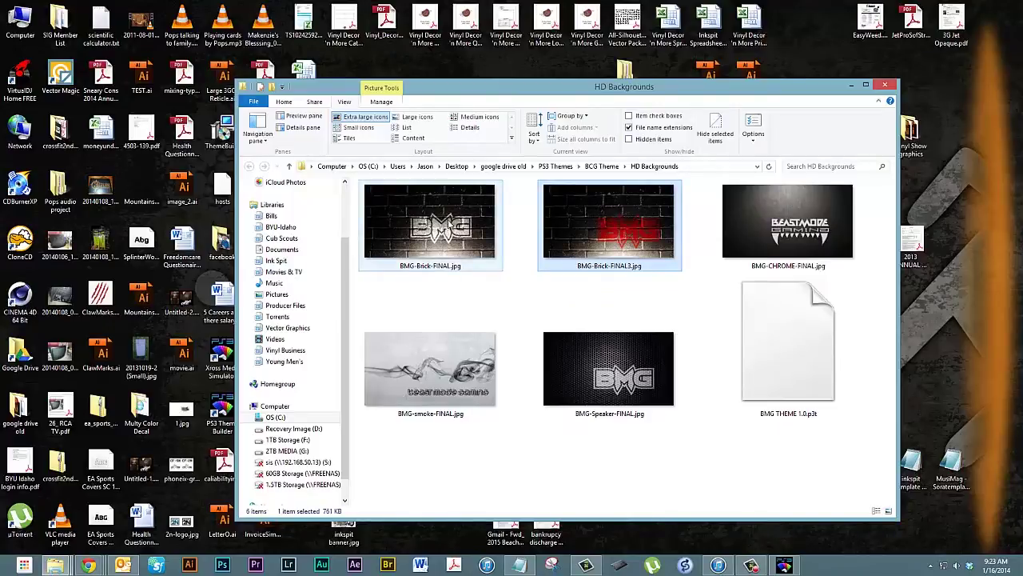
click(624, 384)
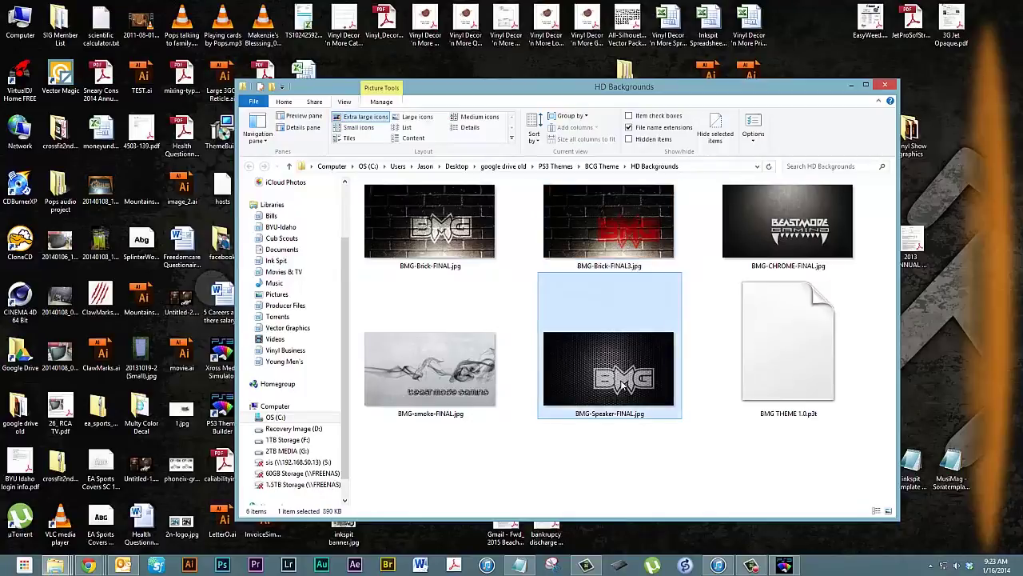
click(879, 84)
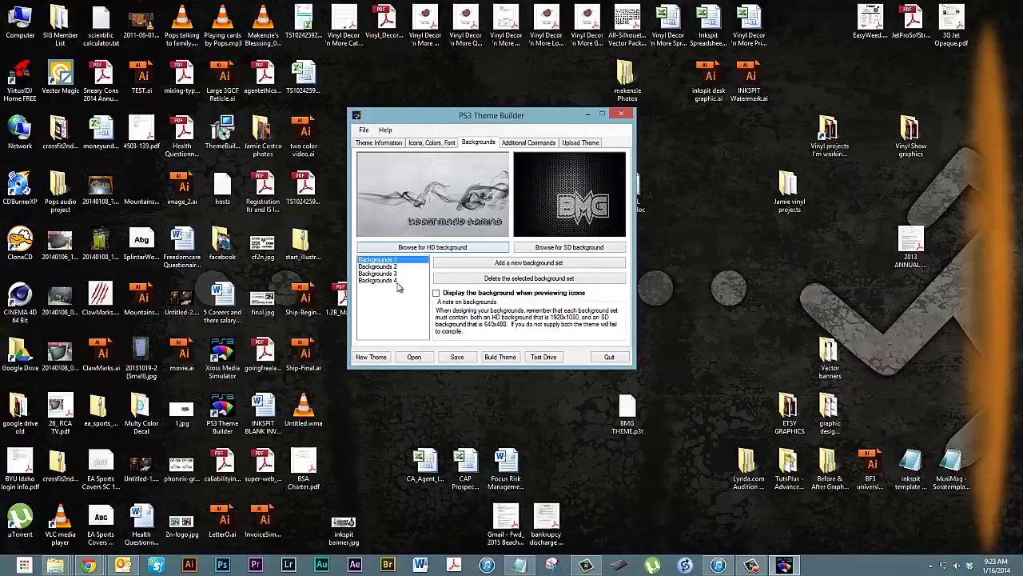
Review the additional commands and theme upload options, and return to the theme's general information.
click(541, 143)
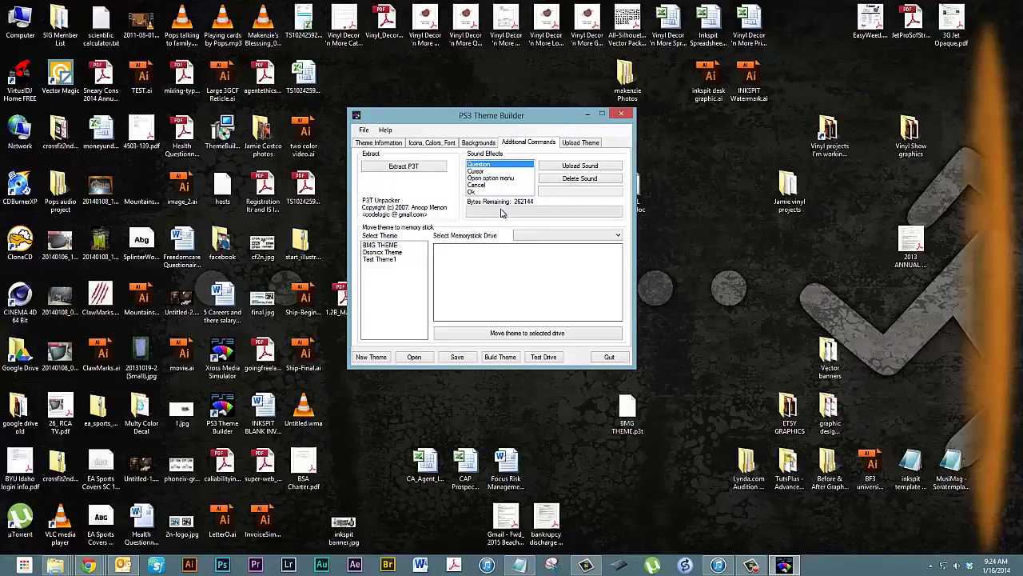
click(576, 146)
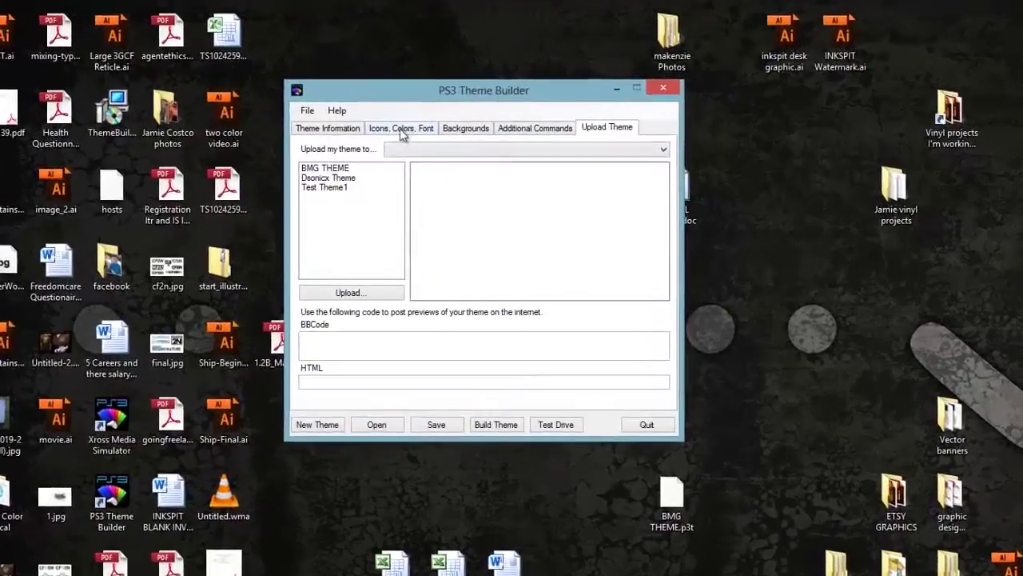
click(360, 137)
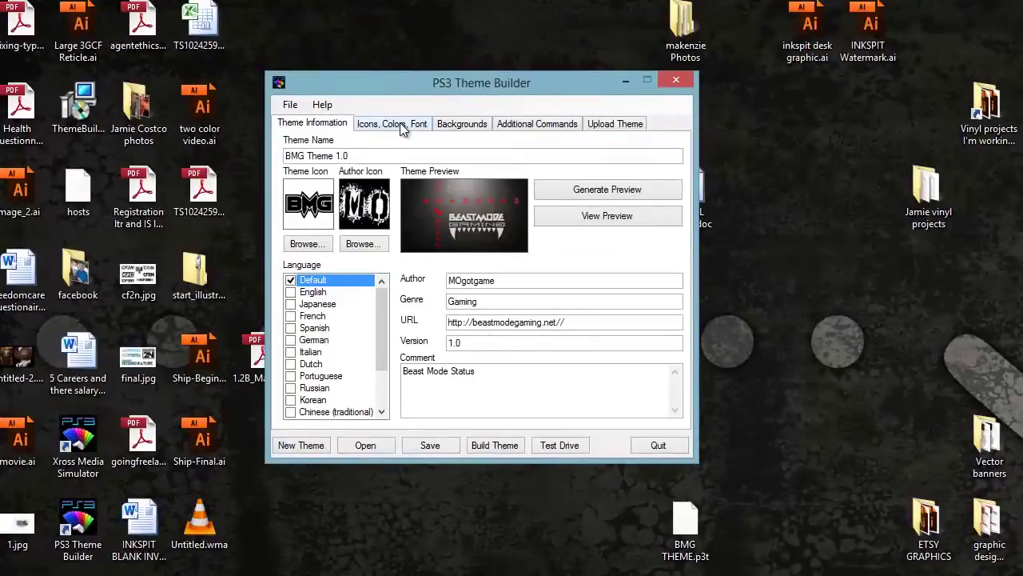
drag(561, 78, 602, 110)
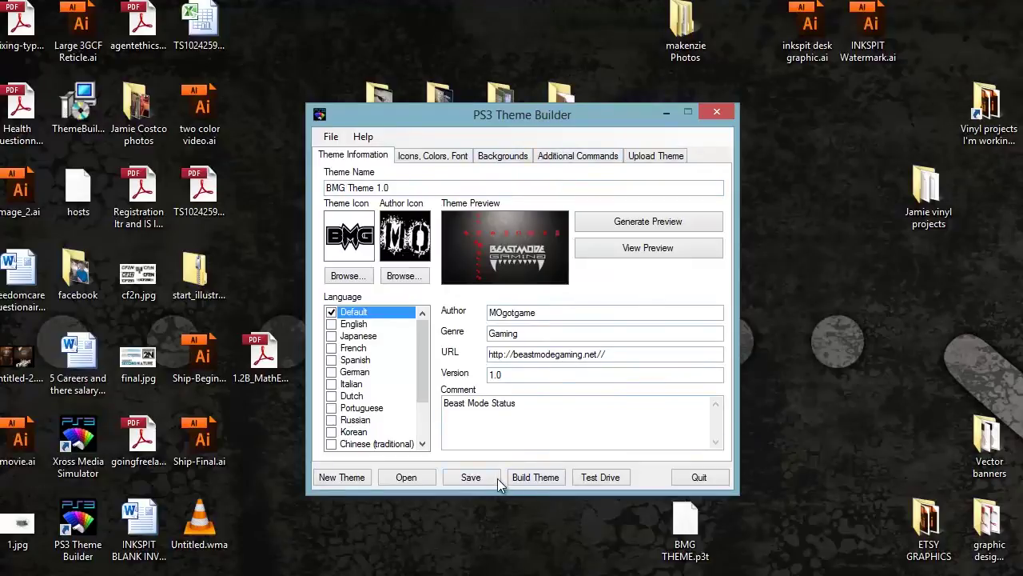
Generate a Xross Media Bar preview of the theme with Background set 0 and close it without saving.
click(653, 220)
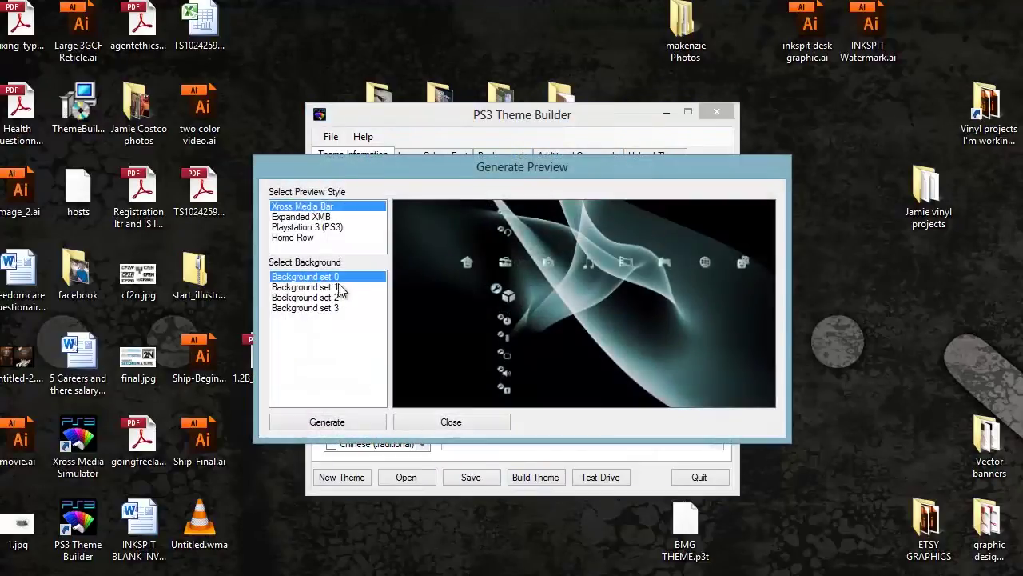
click(362, 422)
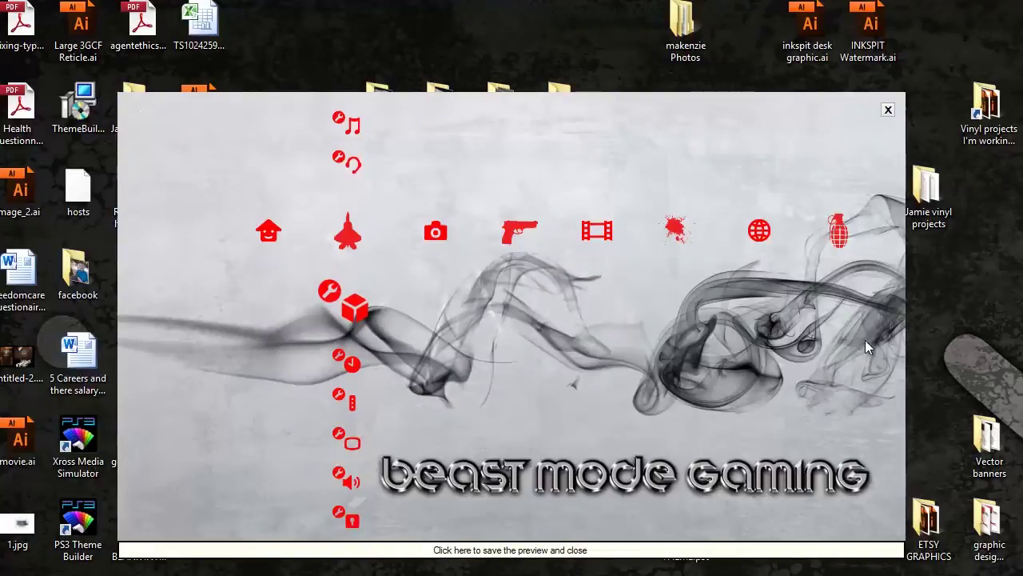
click(888, 109)
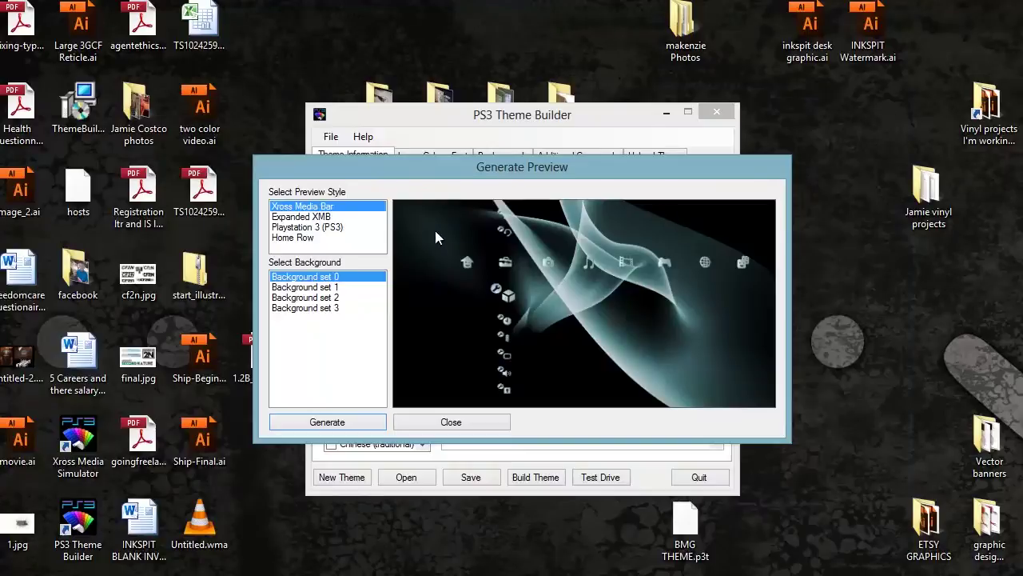
click(448, 422)
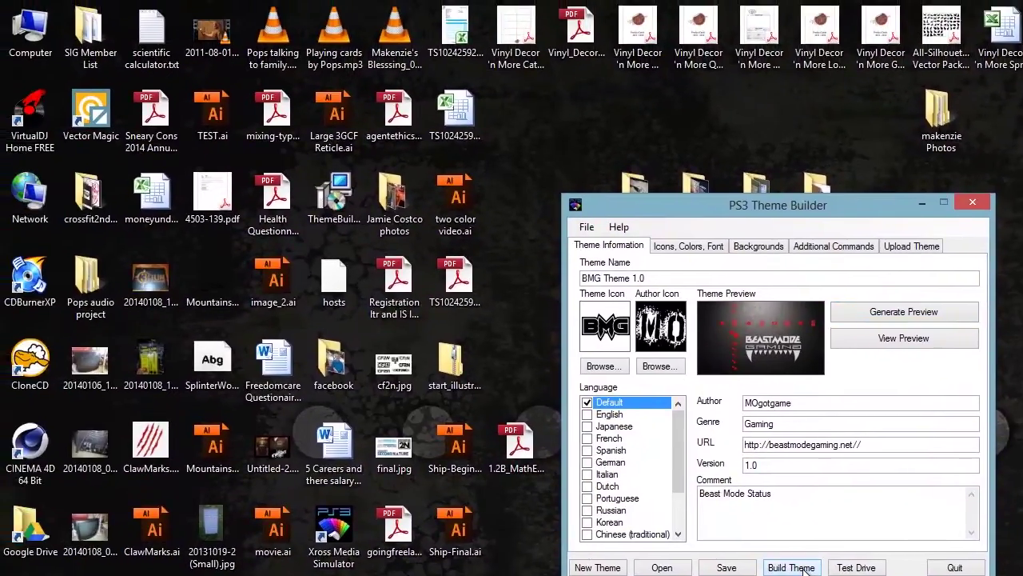
Build the BMG theme with the compiler.
click(803, 570)
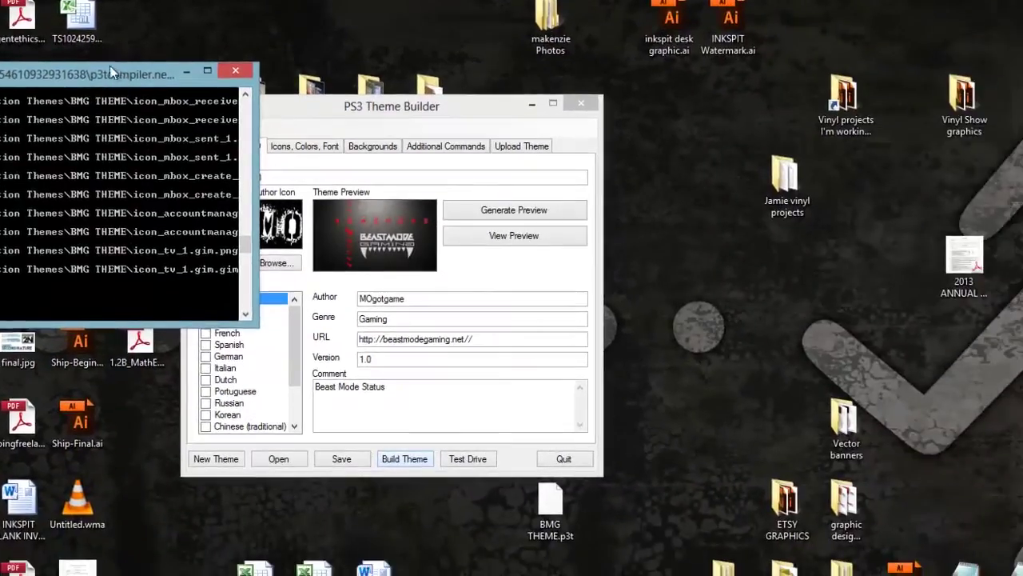
drag(110, 68, 90, 48)
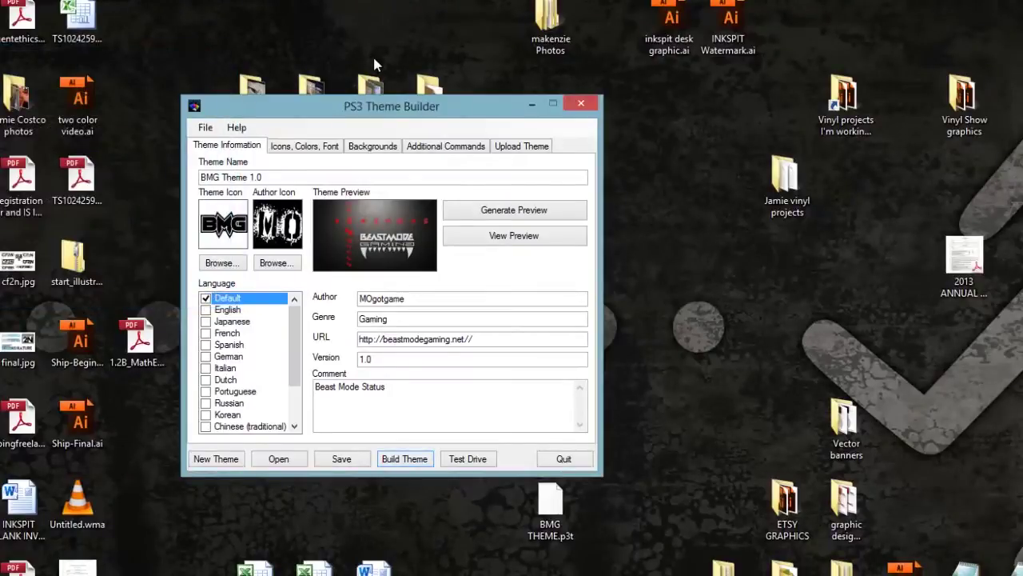
drag(405, 105, 439, 79)
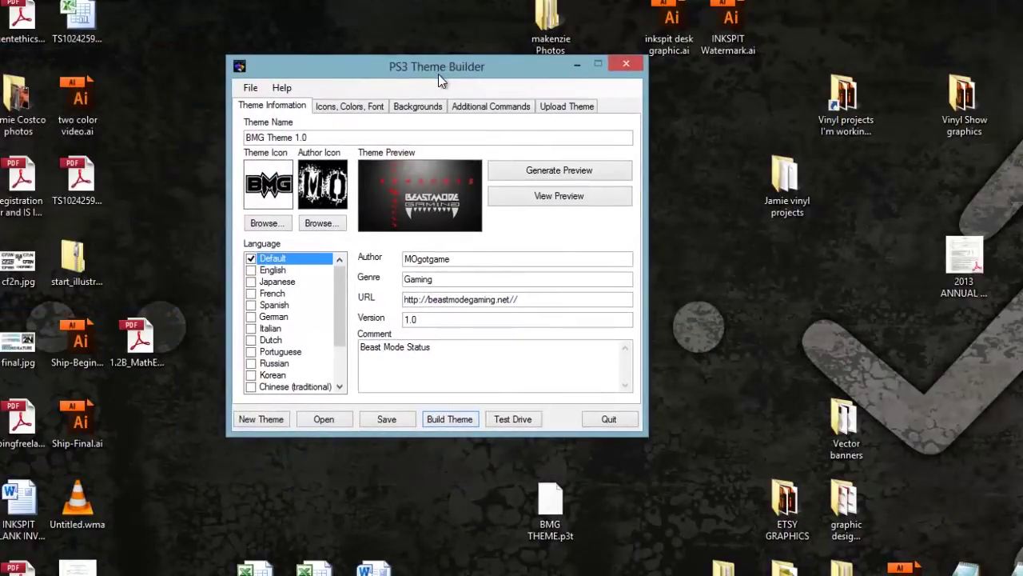
Use the Extract P3T file browser to locate BMG THEME.p3t in the BMG THEME folder, and cancel without extracting it.
click(521, 108)
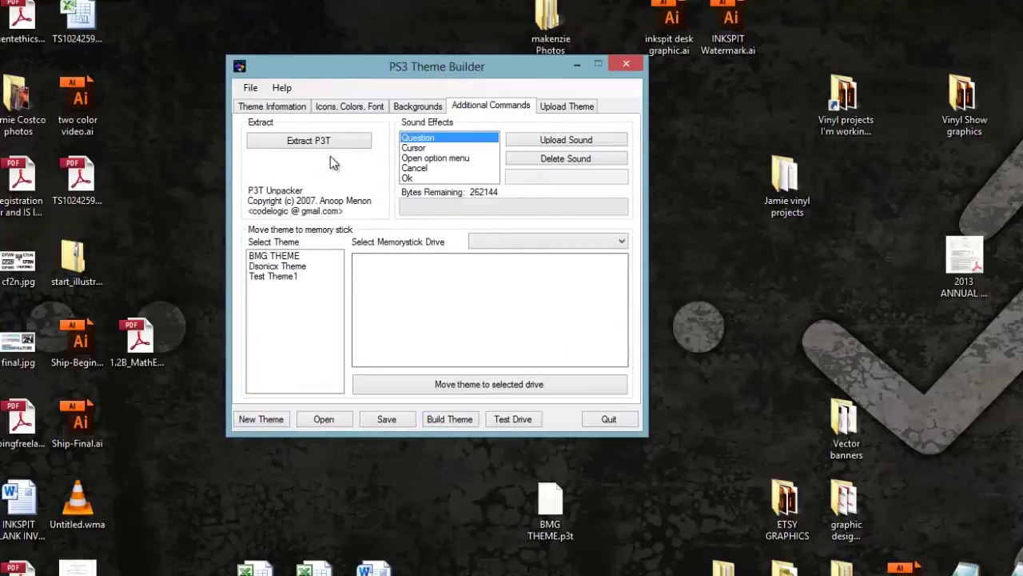
click(319, 140)
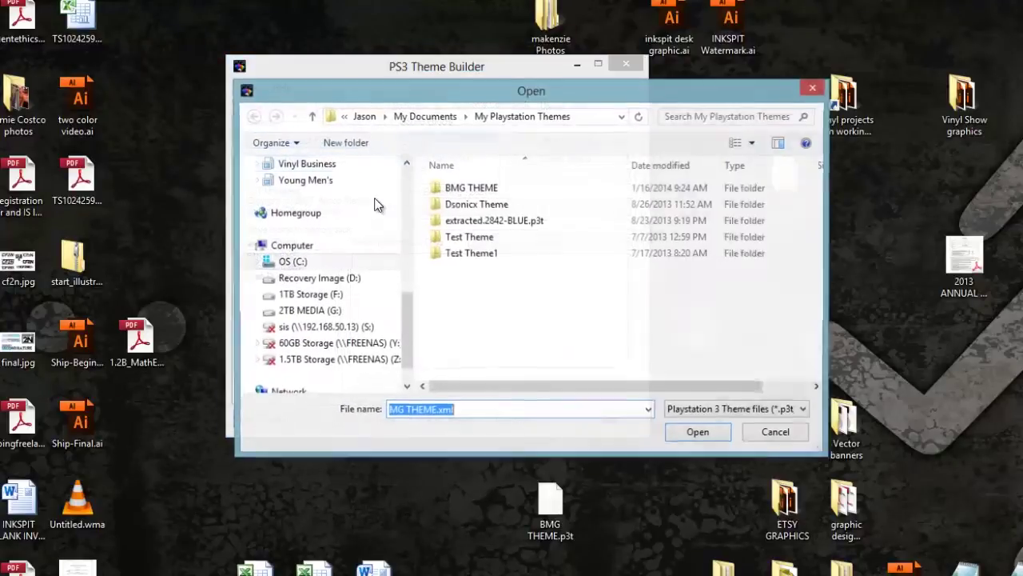
drag(398, 80, 339, 168)
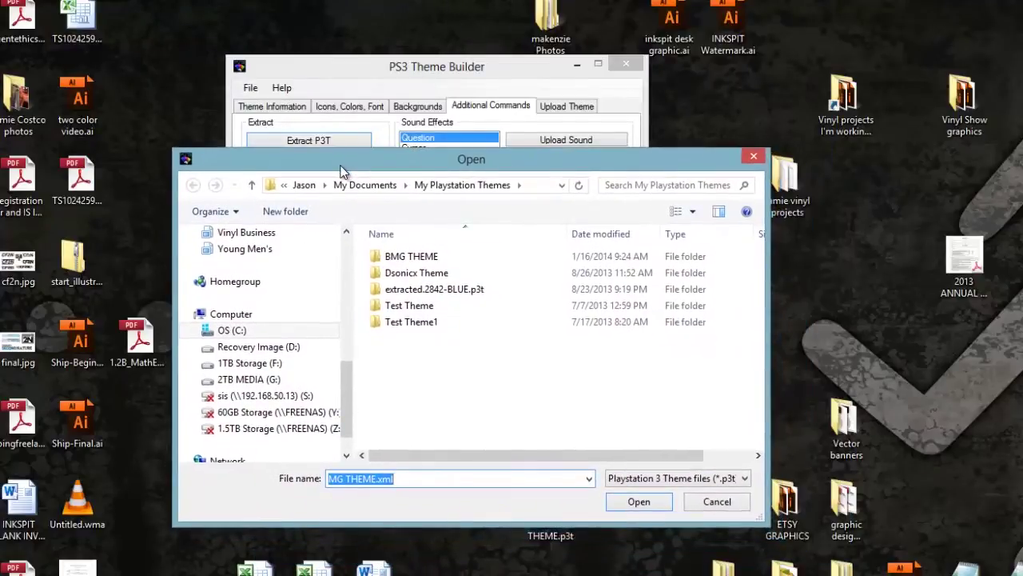
double_click(412, 257)
click(407, 275)
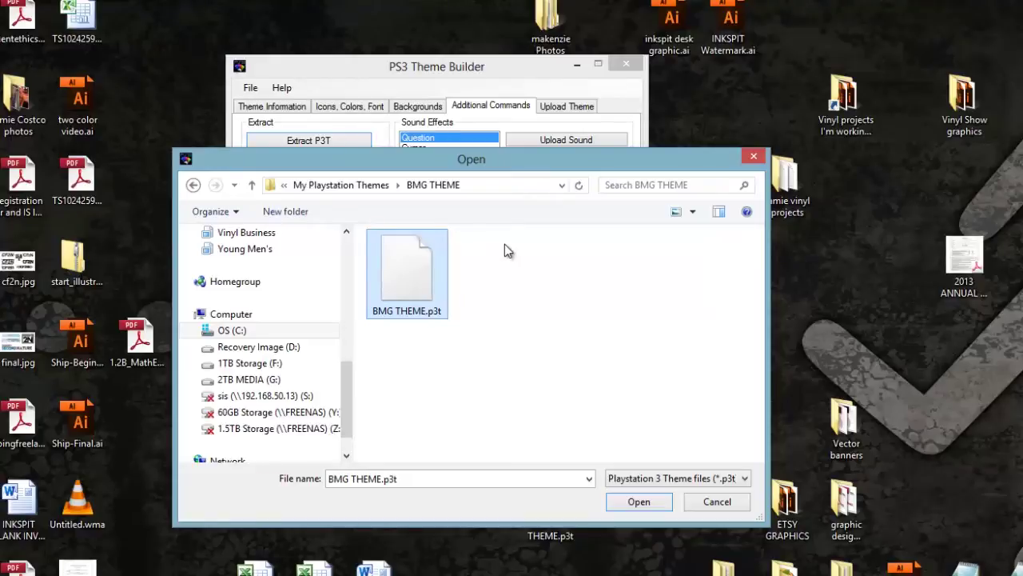
drag(500, 163, 493, 166)
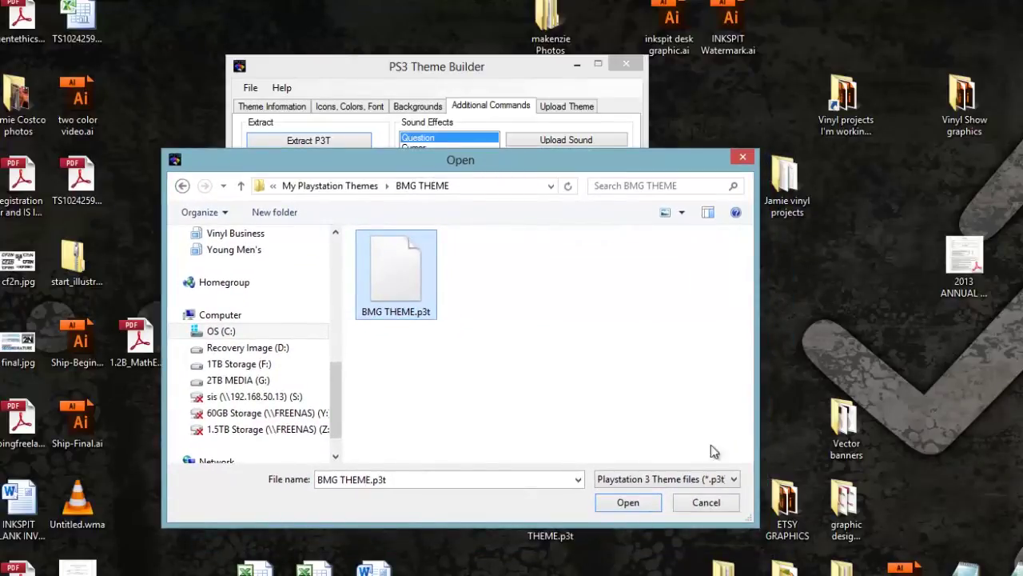
click(706, 502)
drag(502, 72, 469, 78)
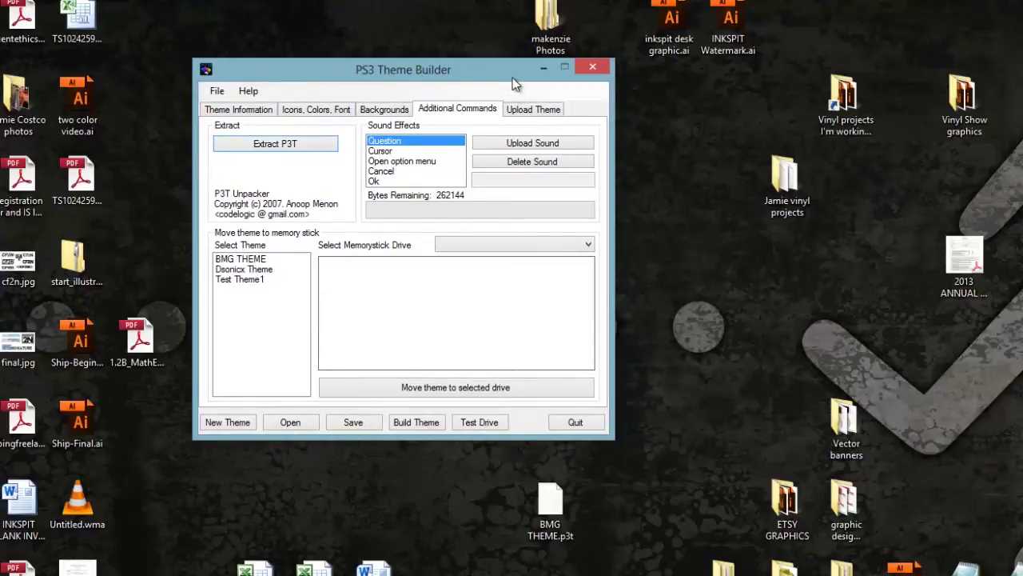
mouse_move(512, 77)
mouse_down()
mouse_move(518, 108)
mouse_move(516, 84)
mouse_up()
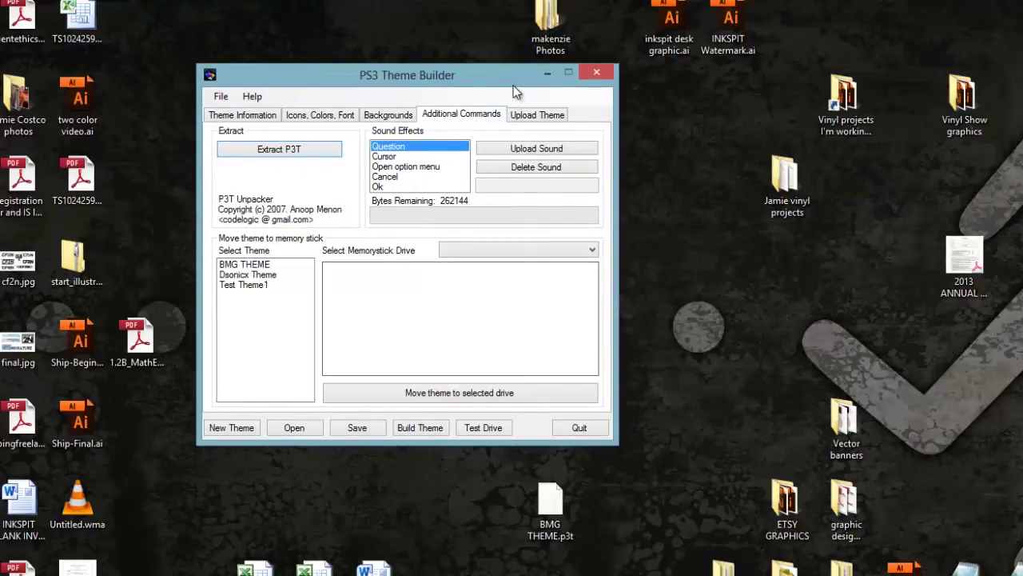
drag(515, 88, 496, 71)
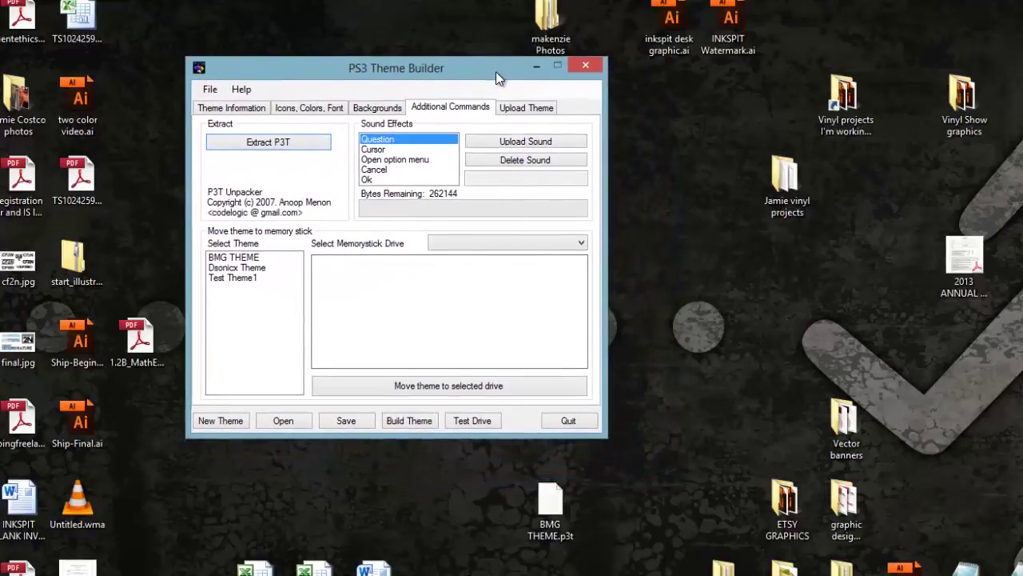